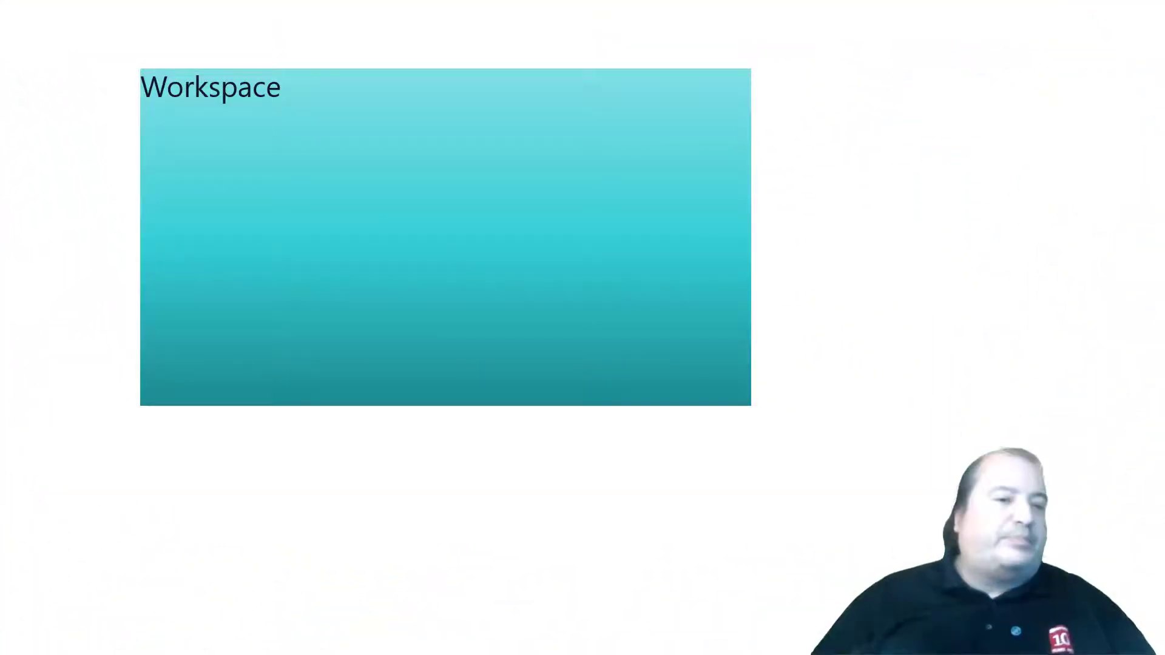
# Advance the Workspace slide to reveal the user figure in the diagram
pyautogui.press('Right')
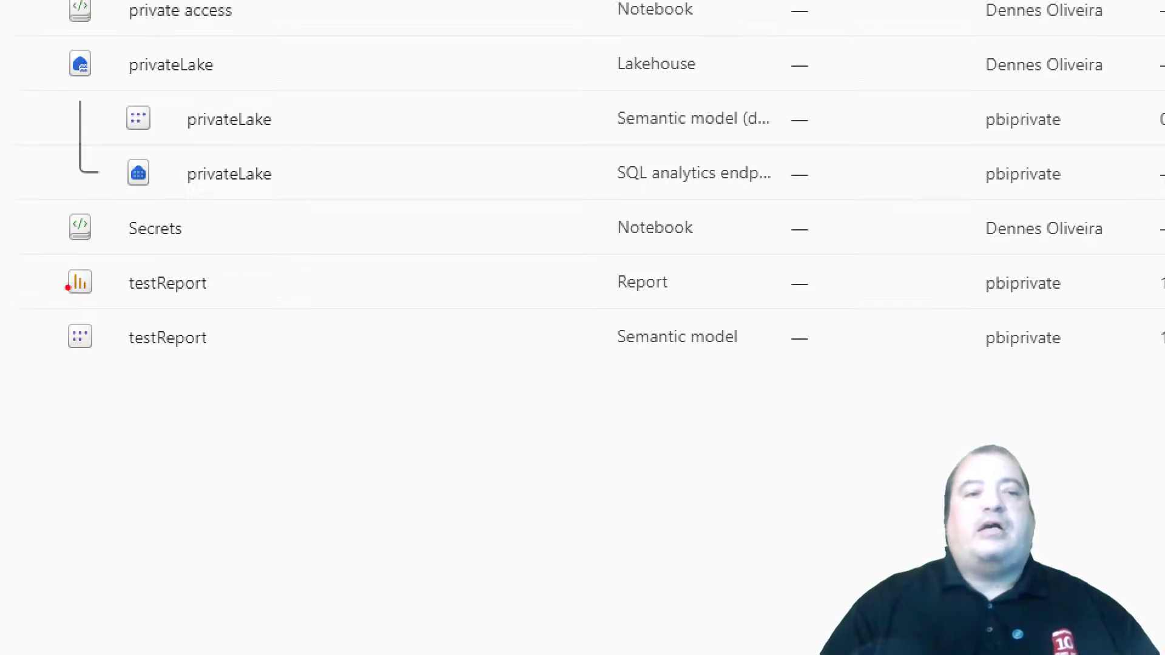
# Open testReport to confirm its holidayName-by-countryOrRegion bar chart loads, then go back to pbiprivate
pyautogui.moveTo(70, 252)
pyautogui.mouseDown()
pyautogui.moveTo(59, 365)
pyautogui.moveTo(87, 415)
pyautogui.moveTo(238, 369)
pyautogui.moveTo(260, 312)
pyautogui.moveTo(188, 241)
pyautogui.moveTo(71, 254)
pyautogui.mouseUp()
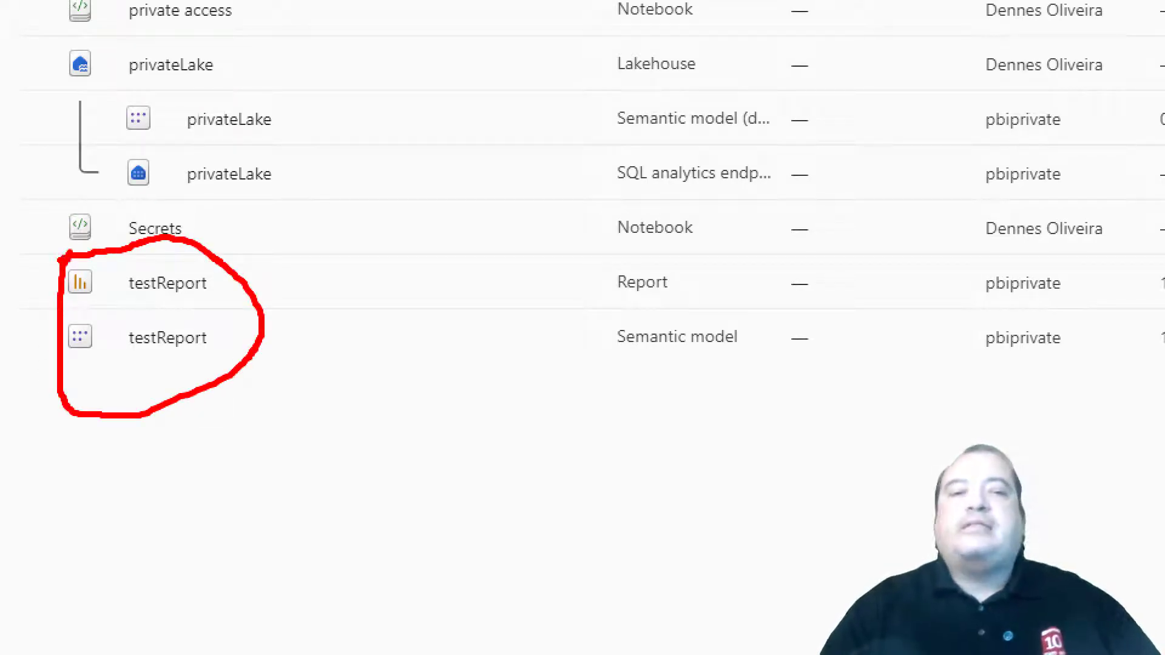
pyautogui.press('Escape')
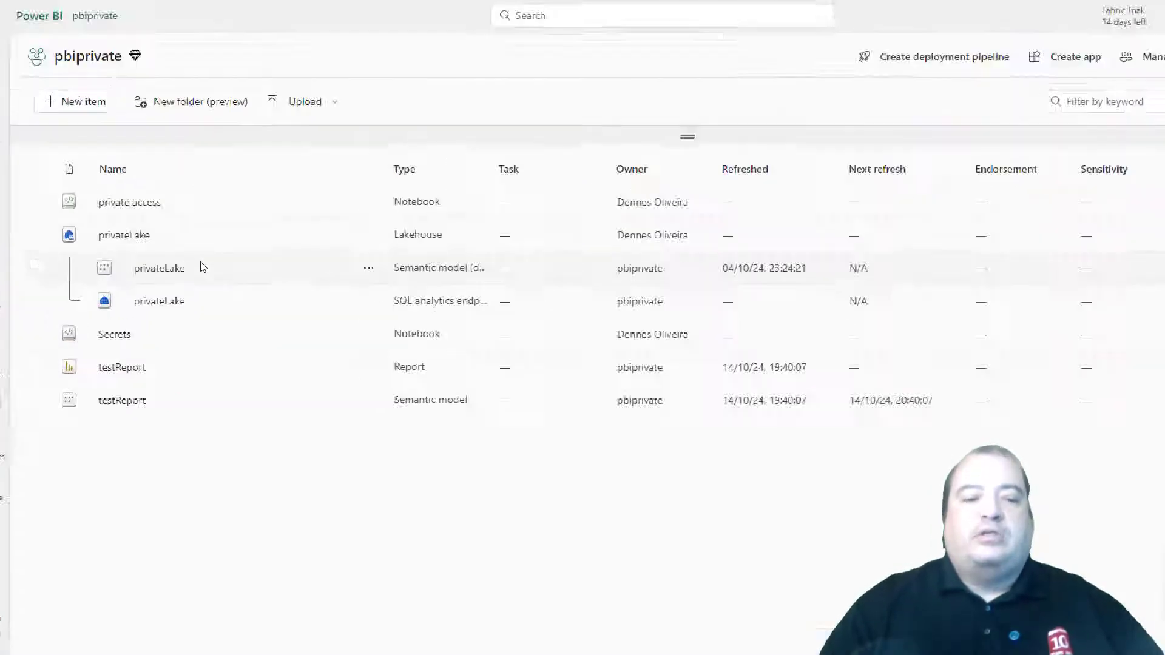
pyautogui.hotkey('ctrl', '1')
pyautogui.click(150, 273)
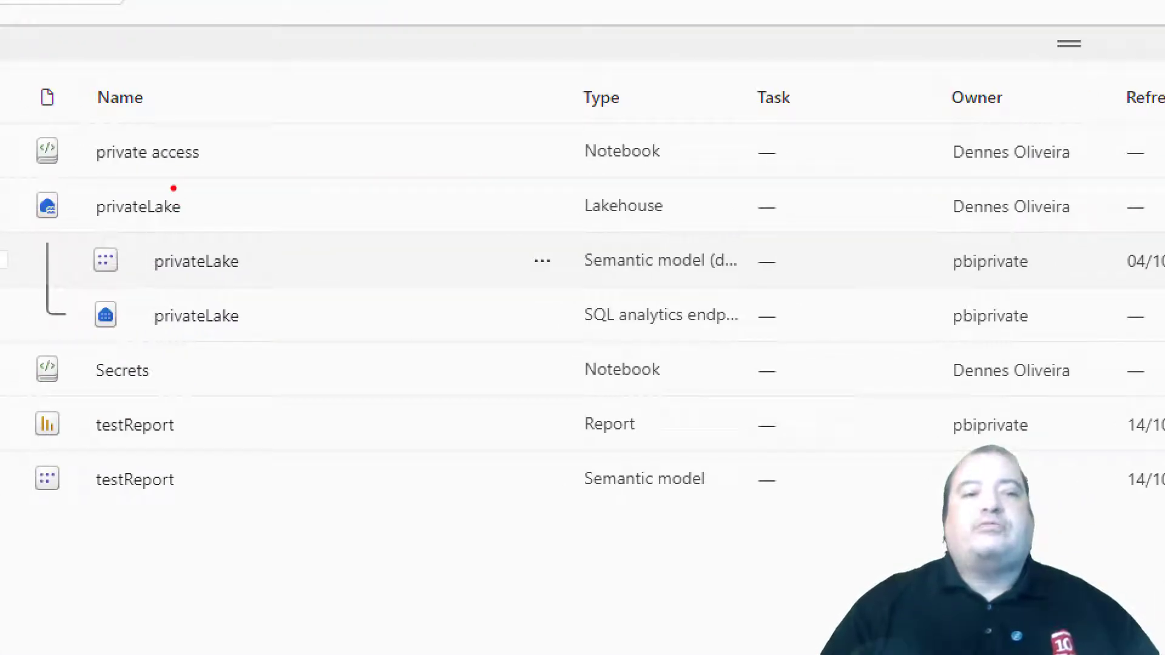
pyautogui.moveTo(174, 188)
pyautogui.mouseDown()
pyautogui.moveTo(282, 231)
pyautogui.moveTo(300, 281)
pyautogui.moveTo(257, 322)
pyautogui.moveTo(204, 337)
pyautogui.mouseUp()
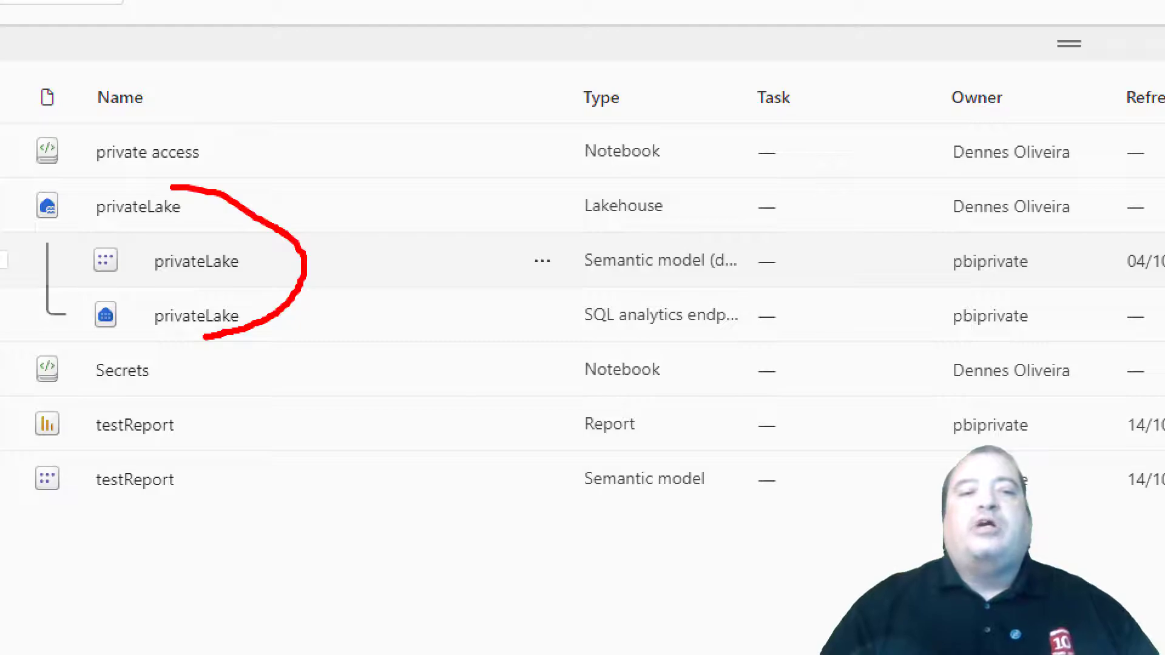
pyautogui.press('Escape')
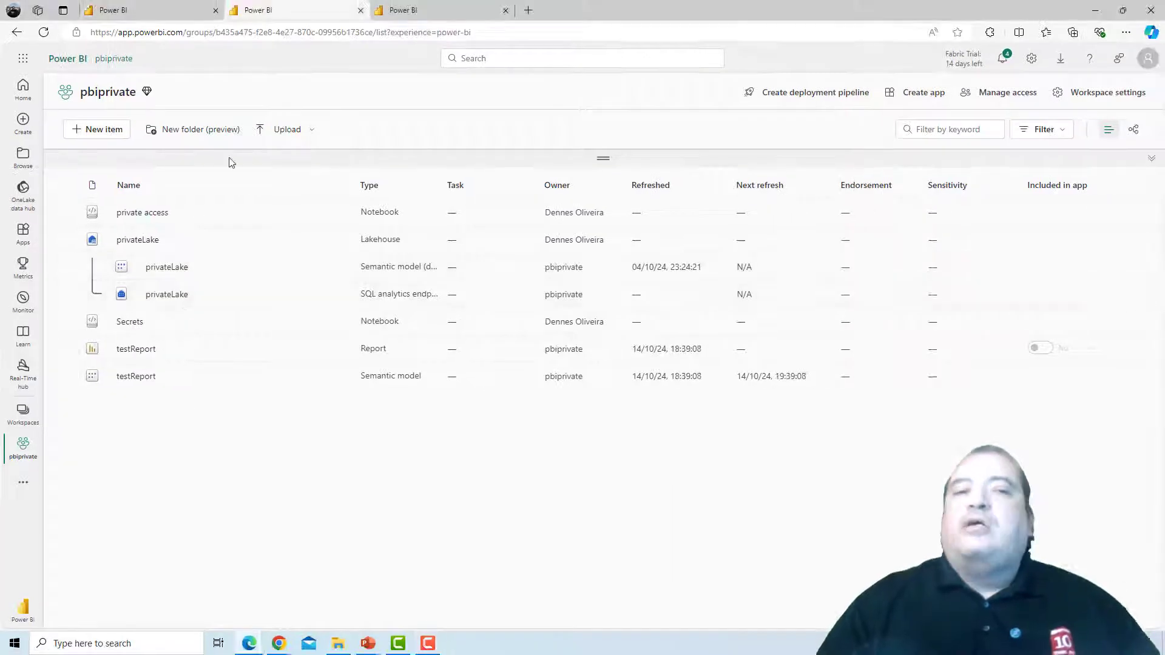
pyautogui.click(144, 357)
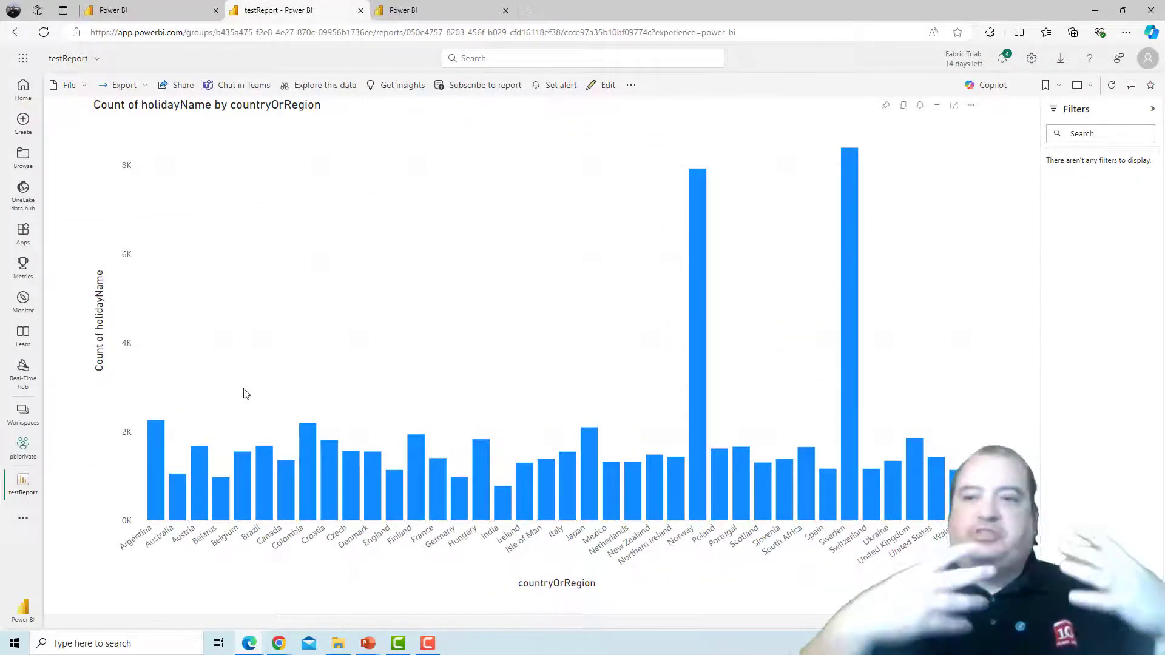
pyautogui.click(138, 10)
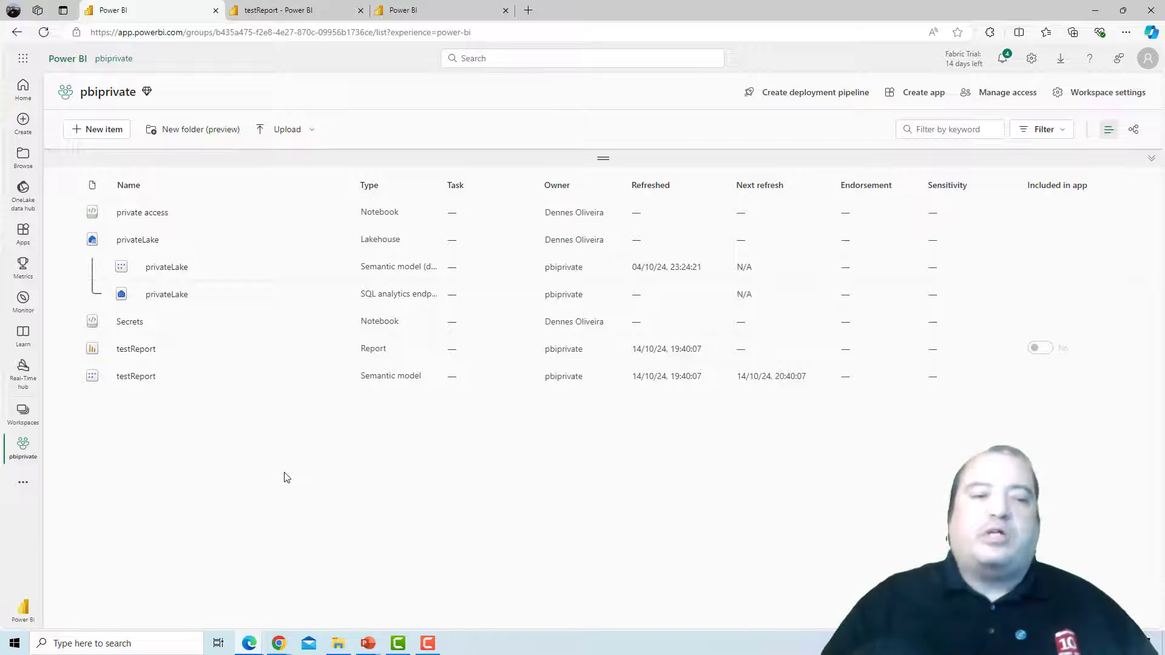
# Copy a sharing link to the testReport report
pyautogui.moveTo(330, 356)
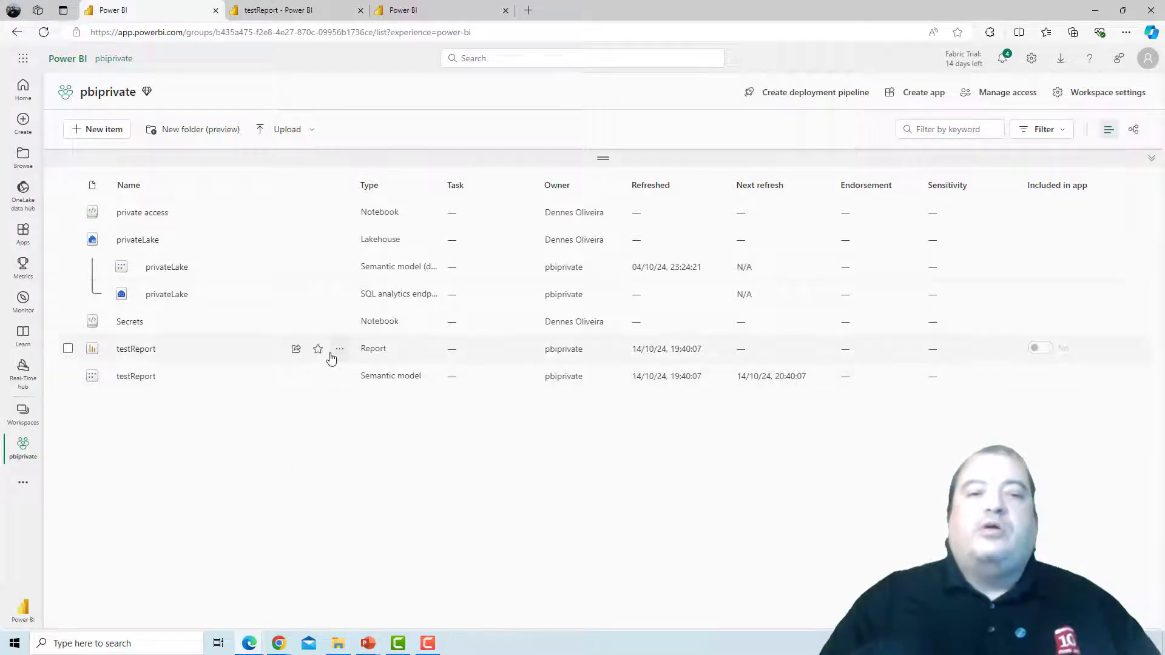
pyautogui.click(296, 350)
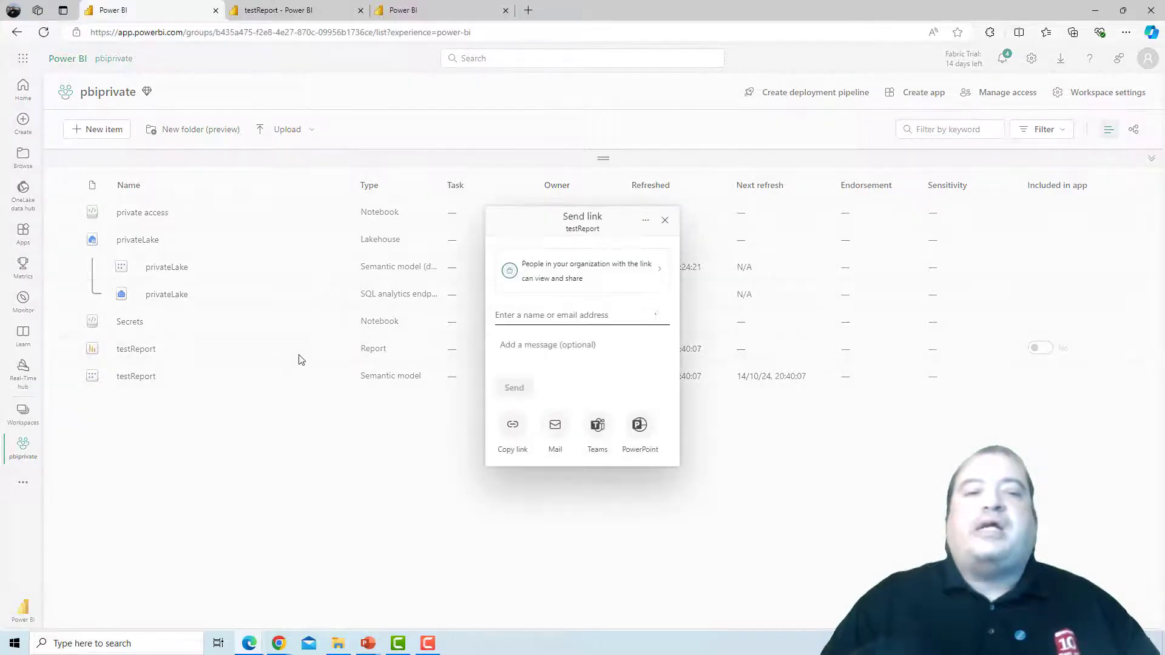
pyautogui.click(513, 429)
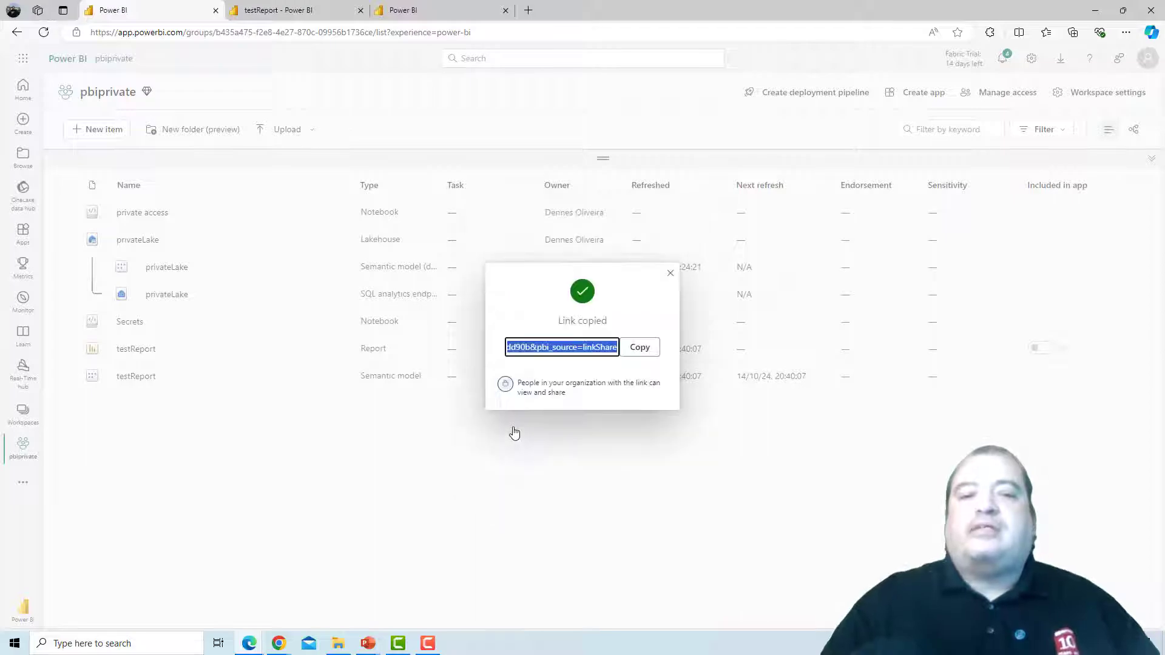
pyautogui.click(632, 355)
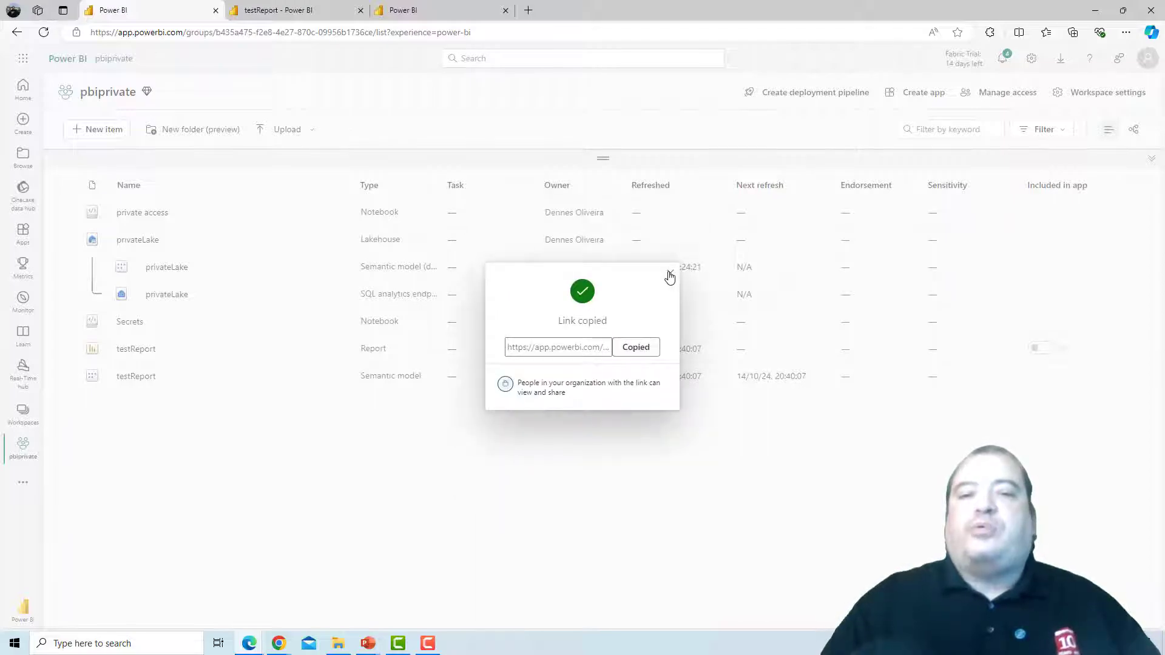
pyautogui.click(669, 277)
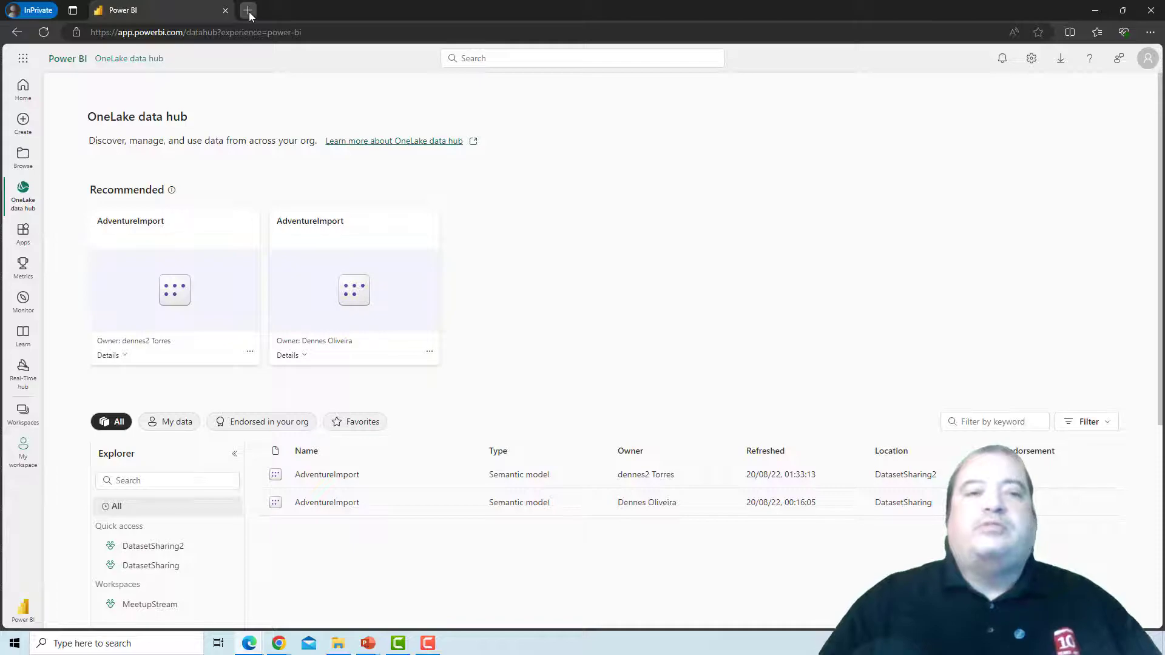
# Load the copied testReport link in a new private tab as the other user
pyautogui.click(248, 10)
pyautogui.hotkey('ctrl', 'v')
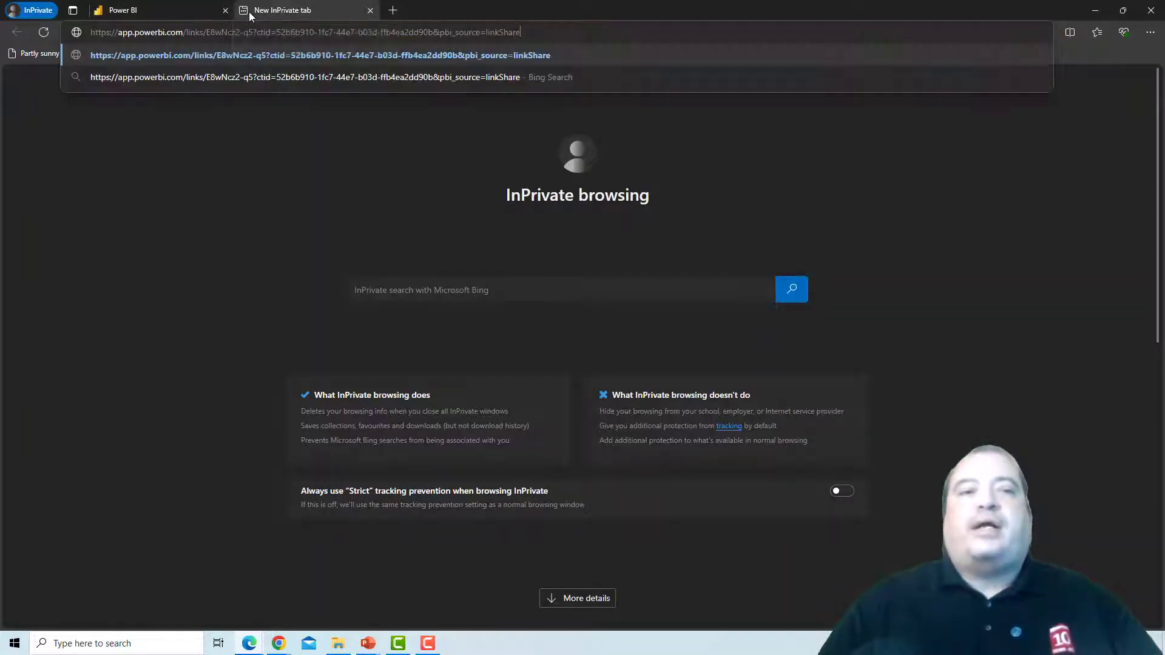
pyautogui.press('Return')
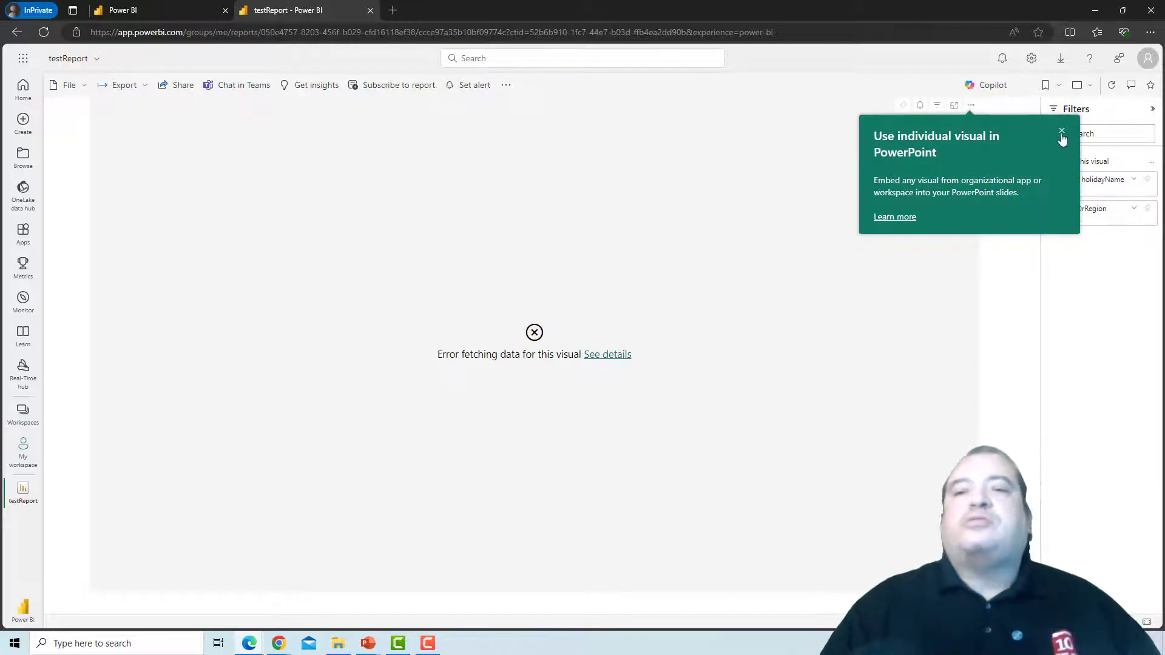
pyautogui.click(1062, 133)
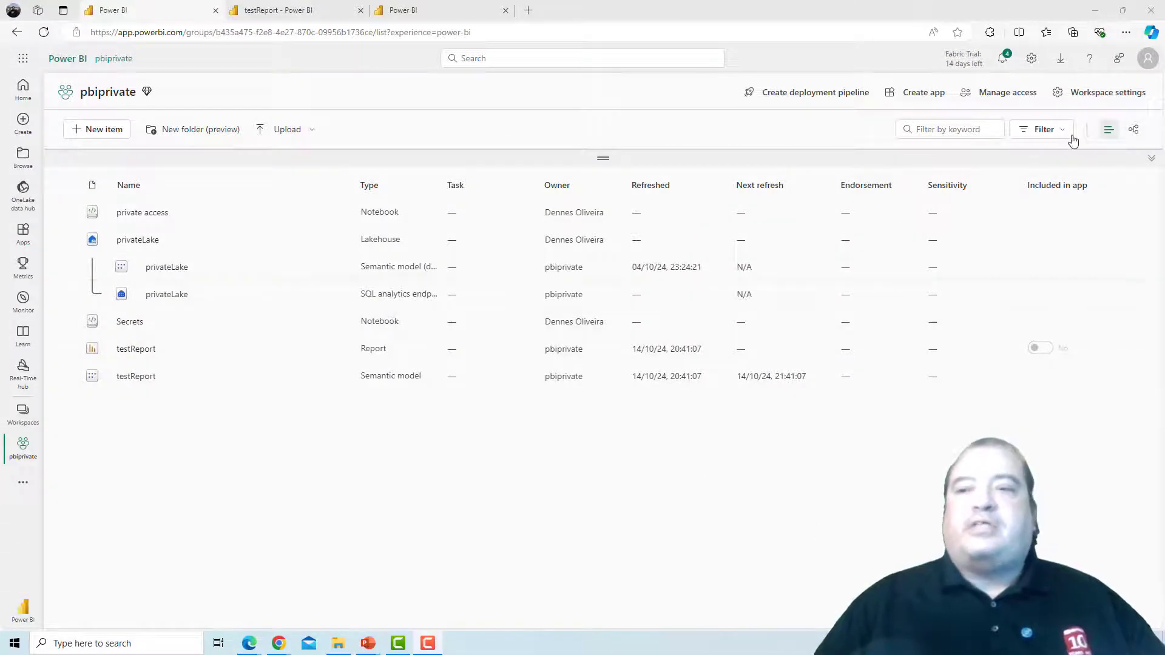
# Add a workspace identity from pbiprivate's workspace settings, then close the settings
pyautogui.click(1099, 98)
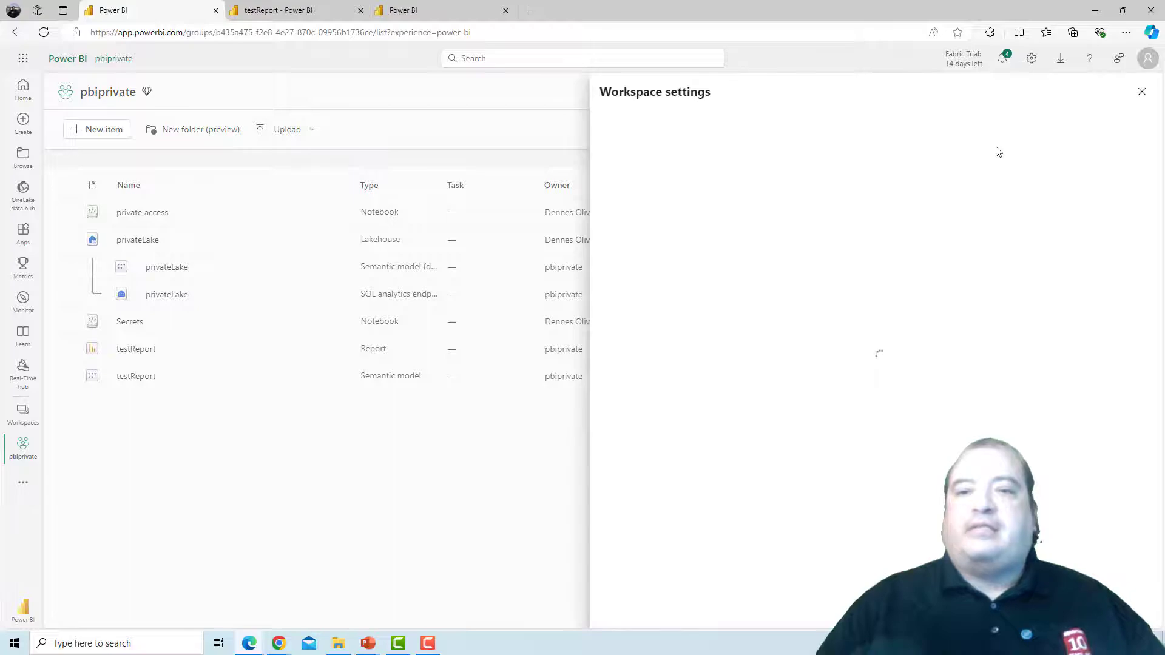
pyautogui.click(676, 274)
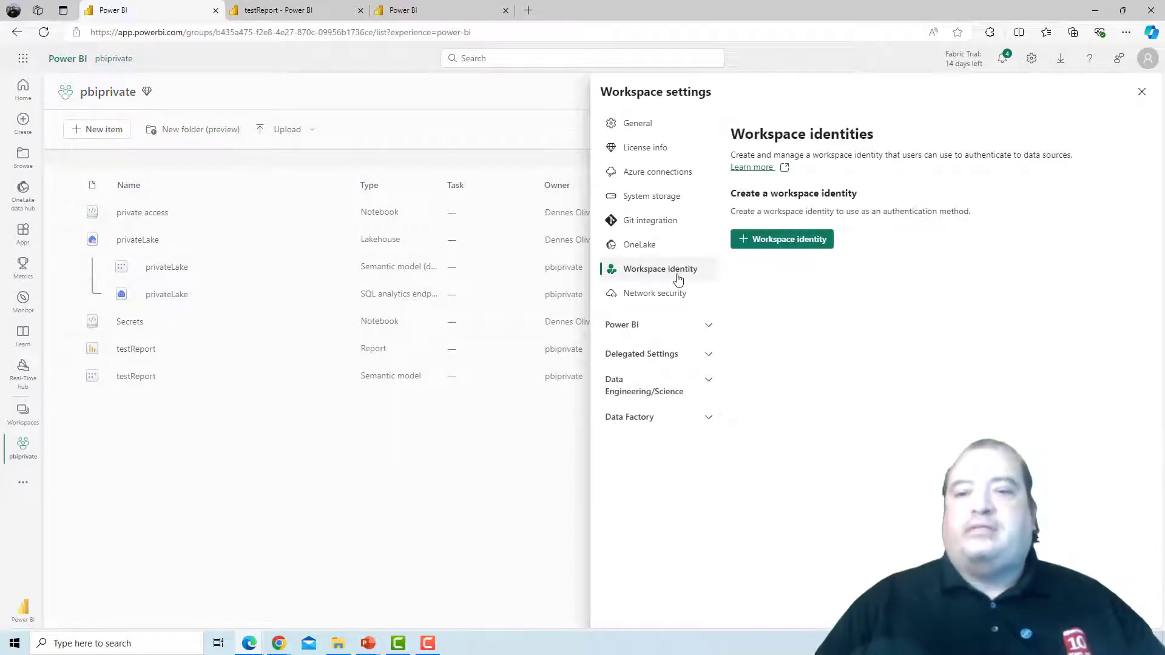
pyautogui.click(766, 241)
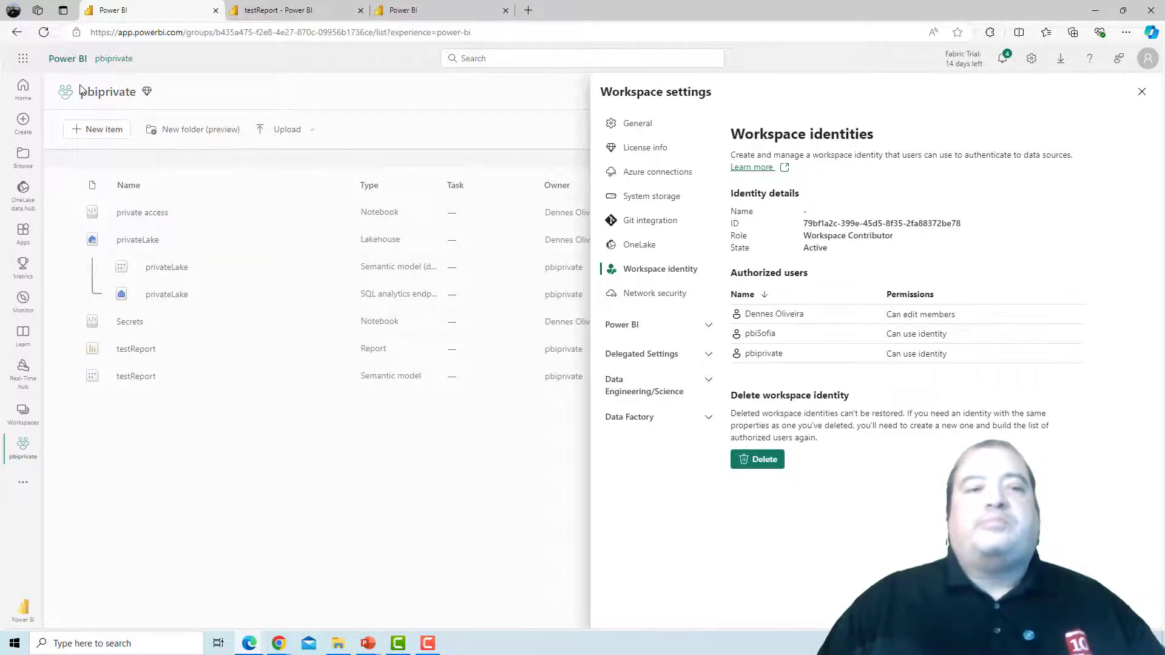
pyautogui.click(298, 117)
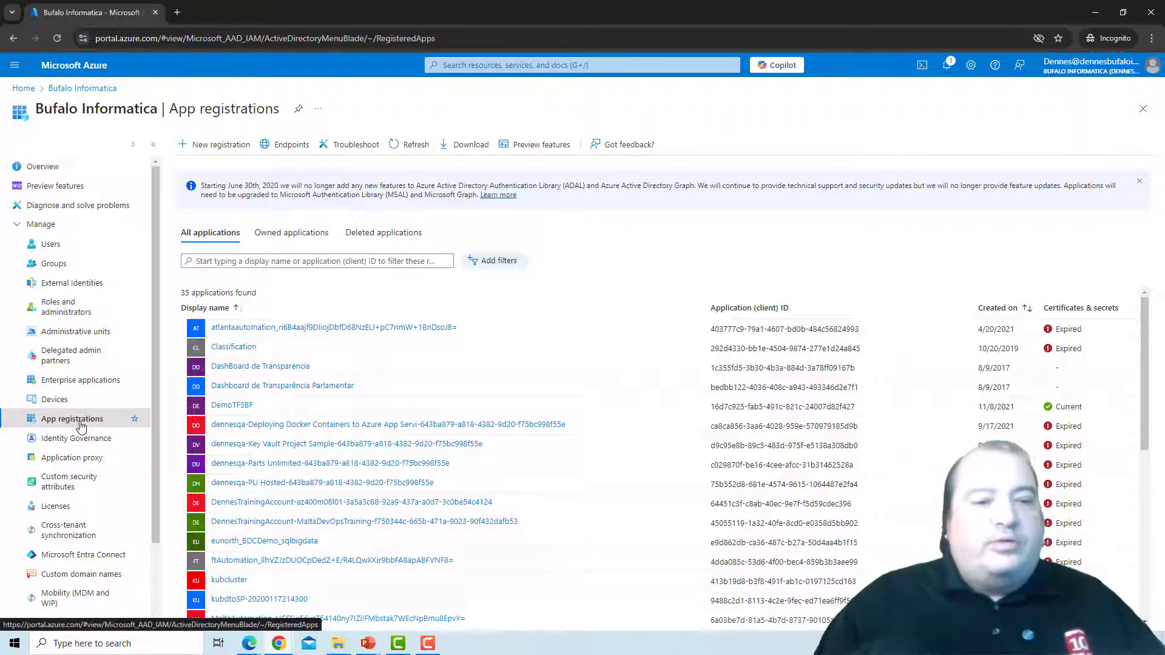
# Filter the app registrations by 'pbi' to show the three matching apps
pyautogui.click(255, 261)
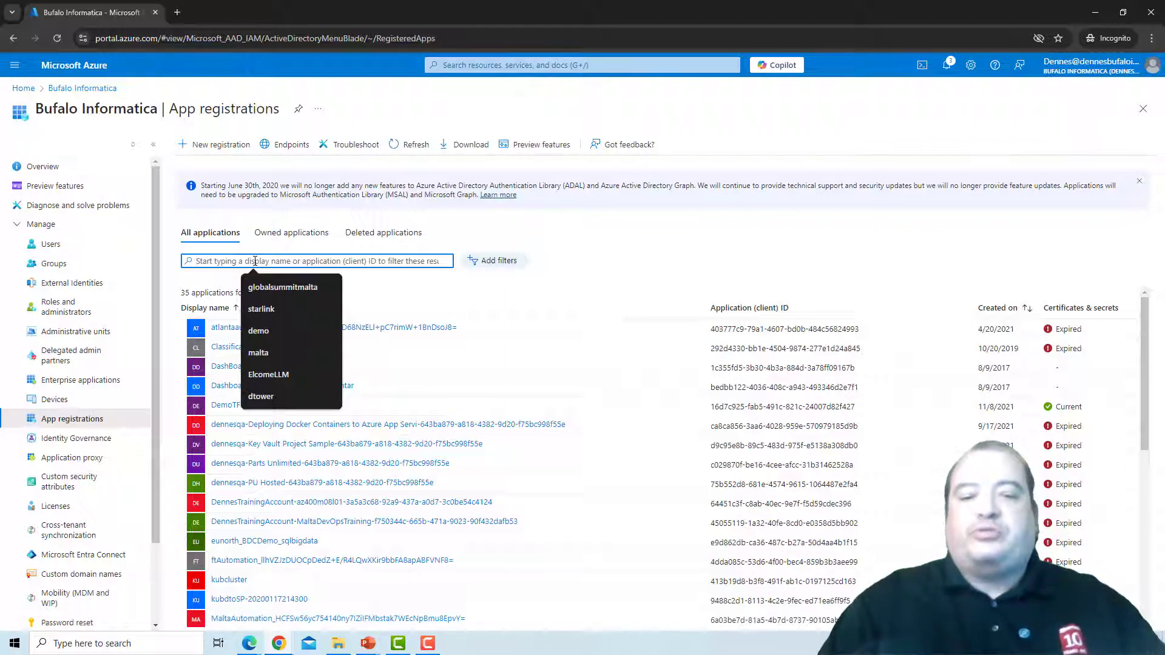
pyautogui.write('pbi')
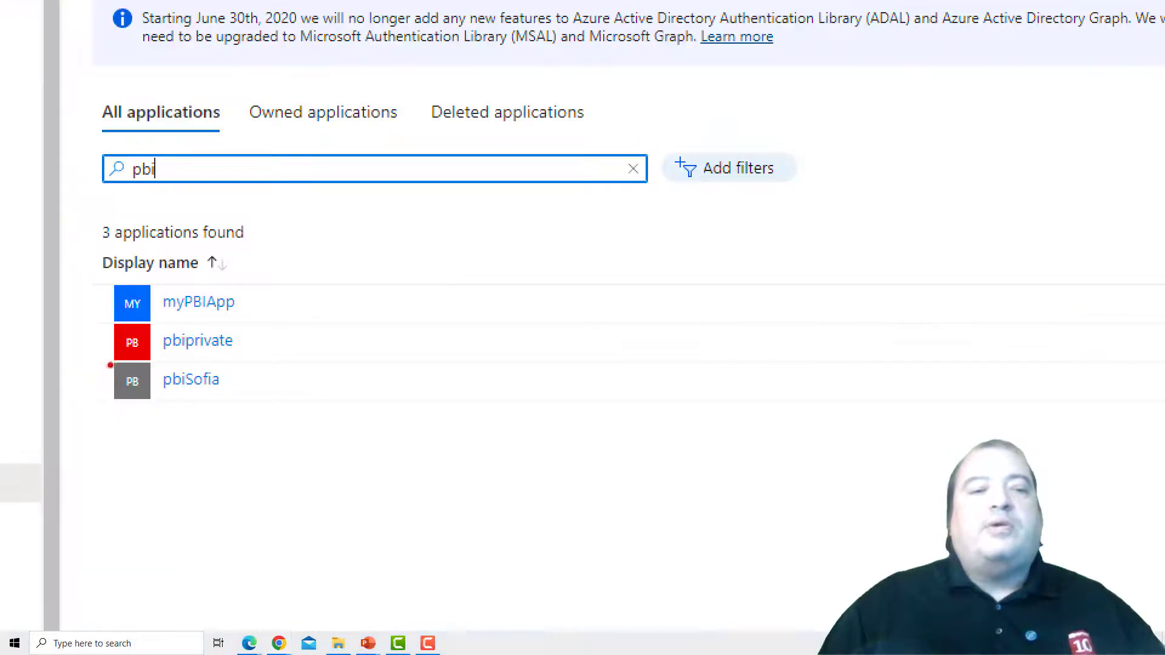
pyautogui.moveTo(110, 364)
pyautogui.mouseDown()
pyautogui.moveTo(243, 365)
pyautogui.moveTo(234, 328)
pyautogui.moveTo(130, 323)
pyautogui.moveTo(91, 357)
pyautogui.moveTo(106, 365)
pyautogui.mouseUp()
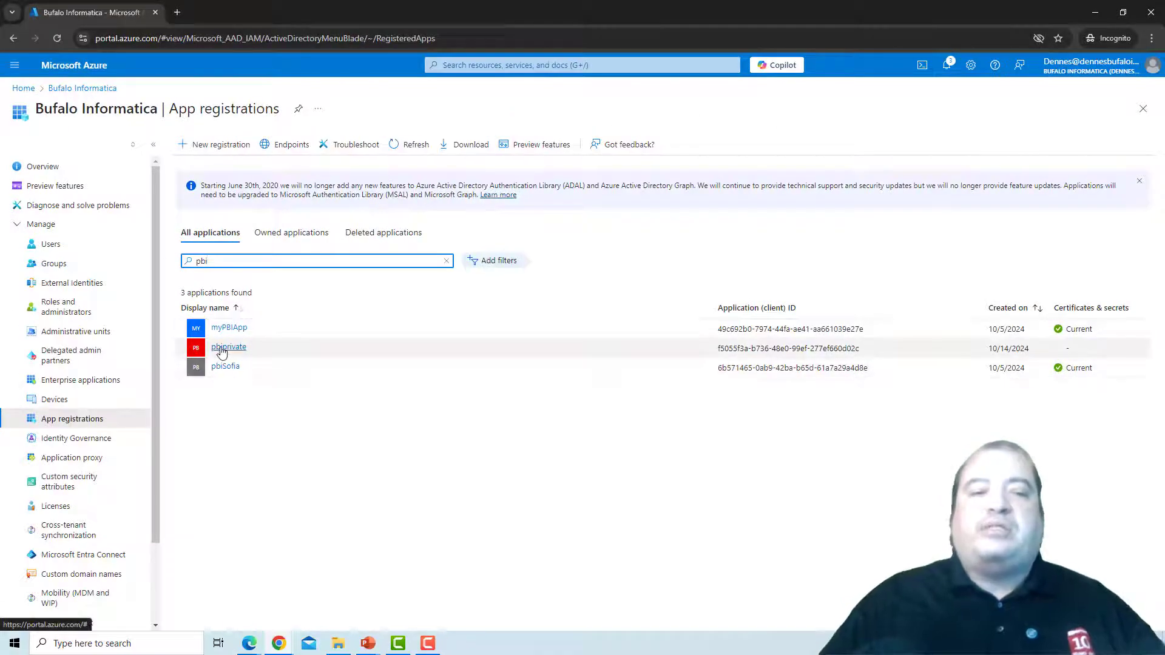
# Copy the pbiprivate app's client and tenant IDs, then view its Certificates & secrets
pyautogui.click(221, 348)
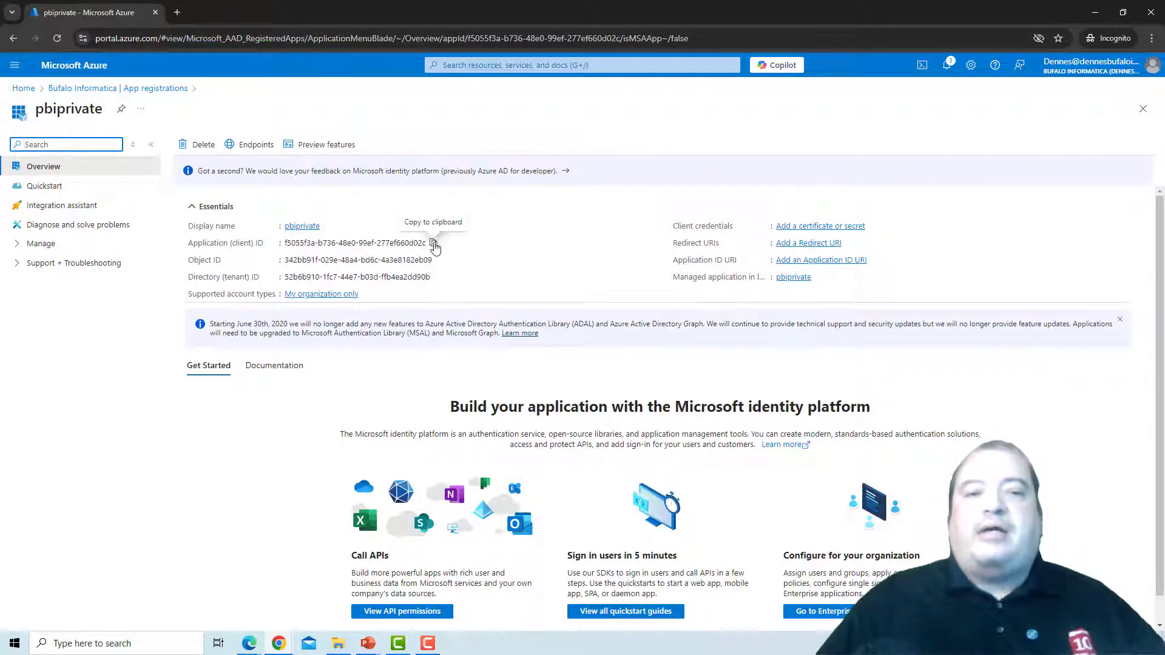
pyautogui.click(433, 244)
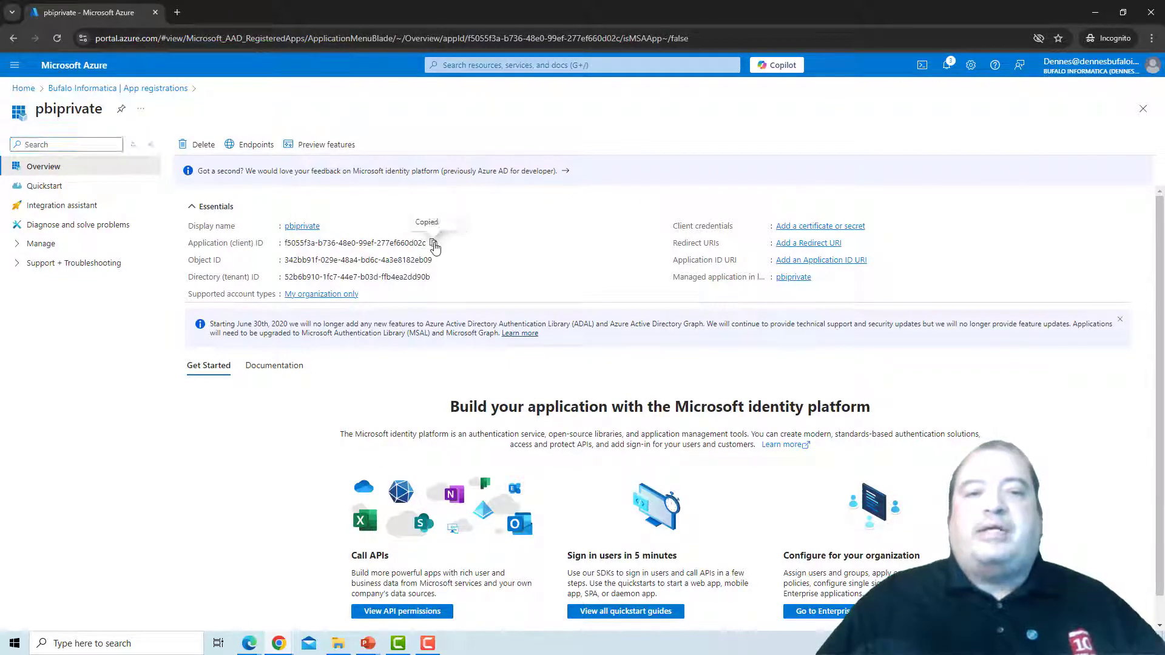
pyautogui.click(437, 278)
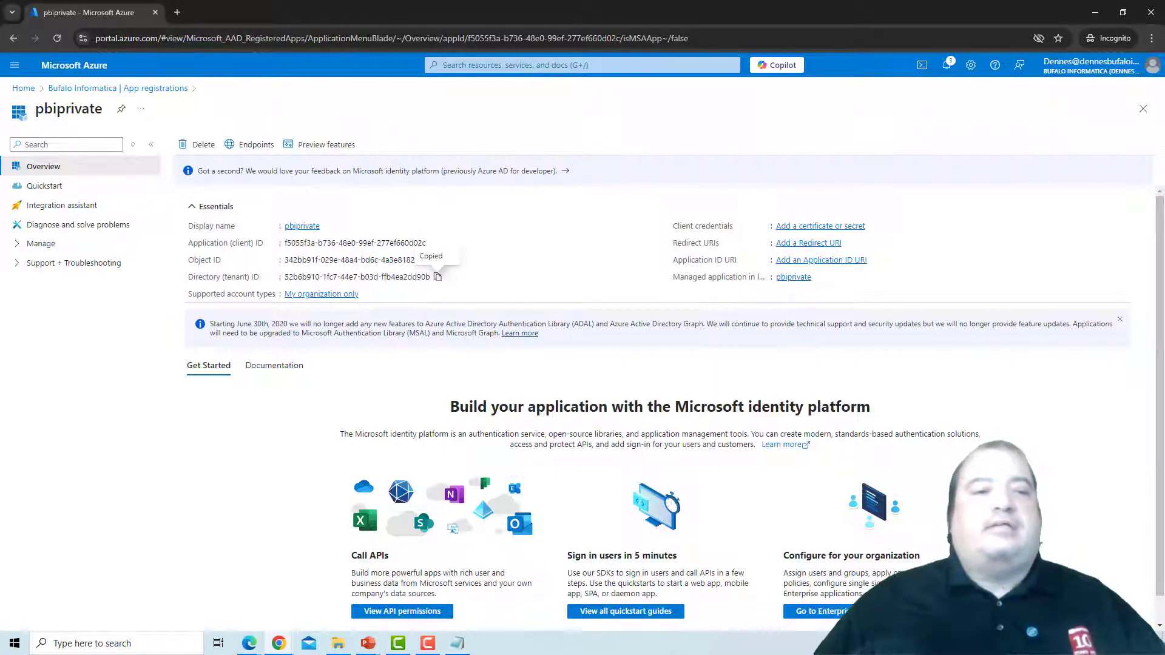
pyautogui.click(49, 249)
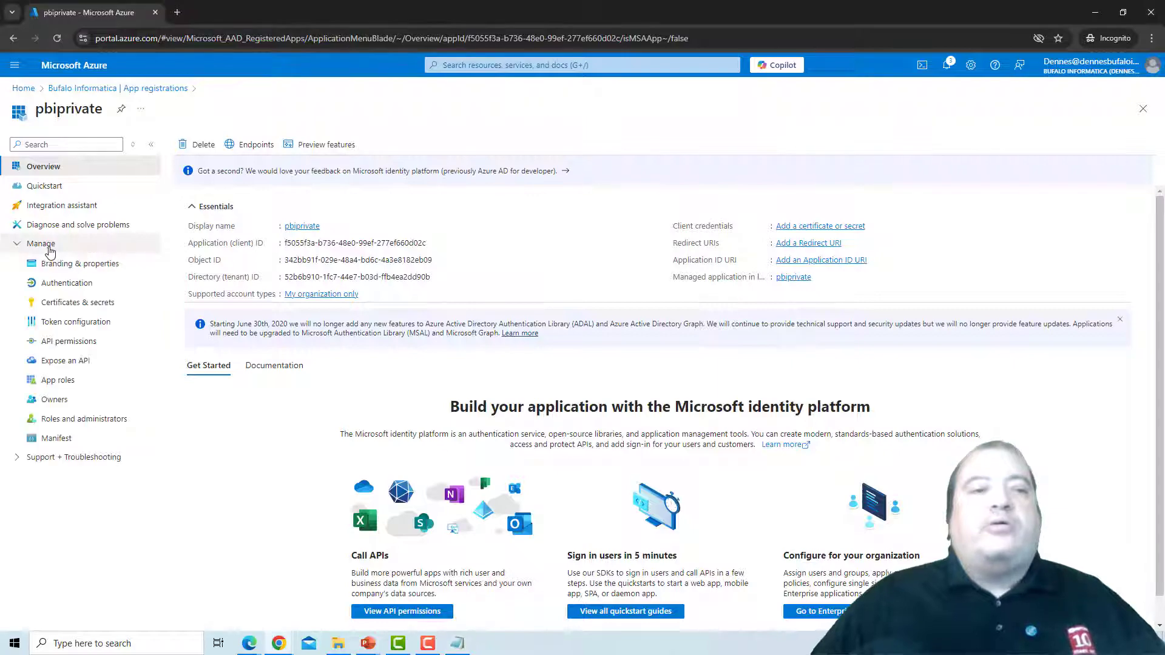
pyautogui.click(99, 306)
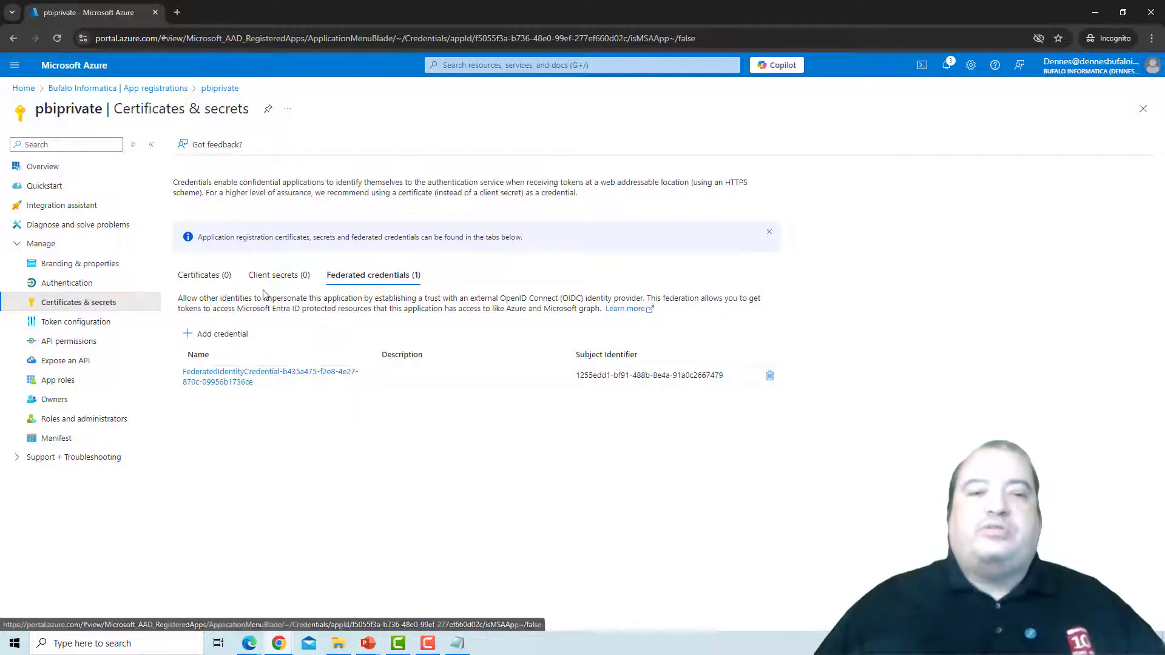
# Add a client secret named 'mynewsecret' to pbiprivate and copy its value
pyautogui.click(278, 281)
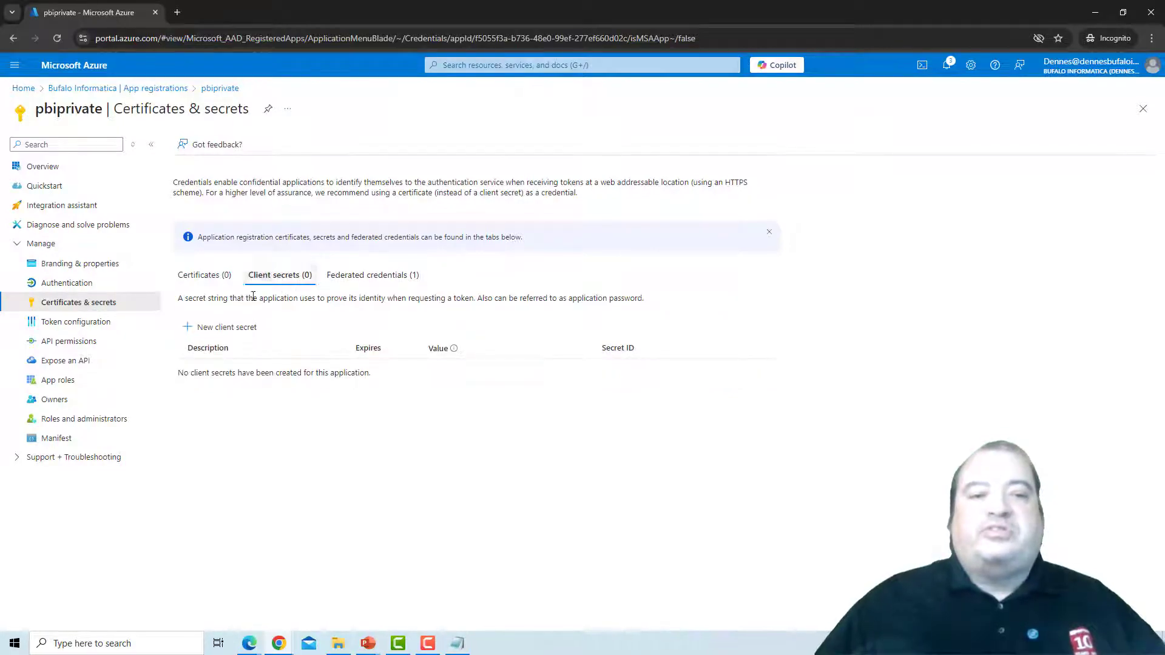
pyautogui.click(215, 328)
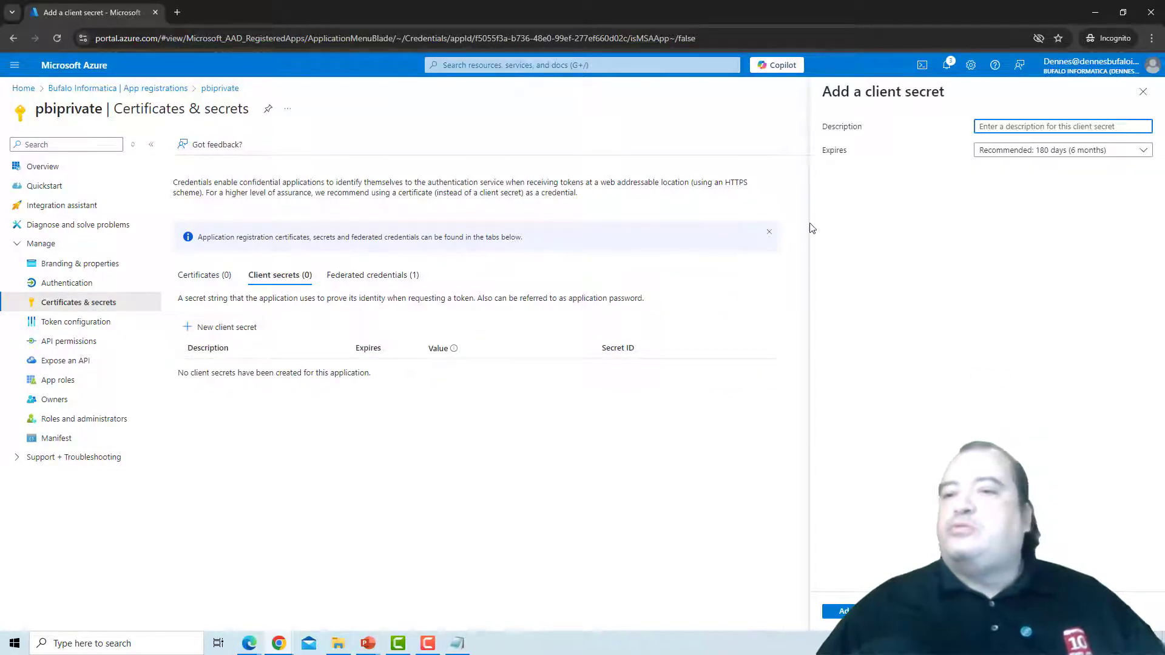
pyautogui.write('my')
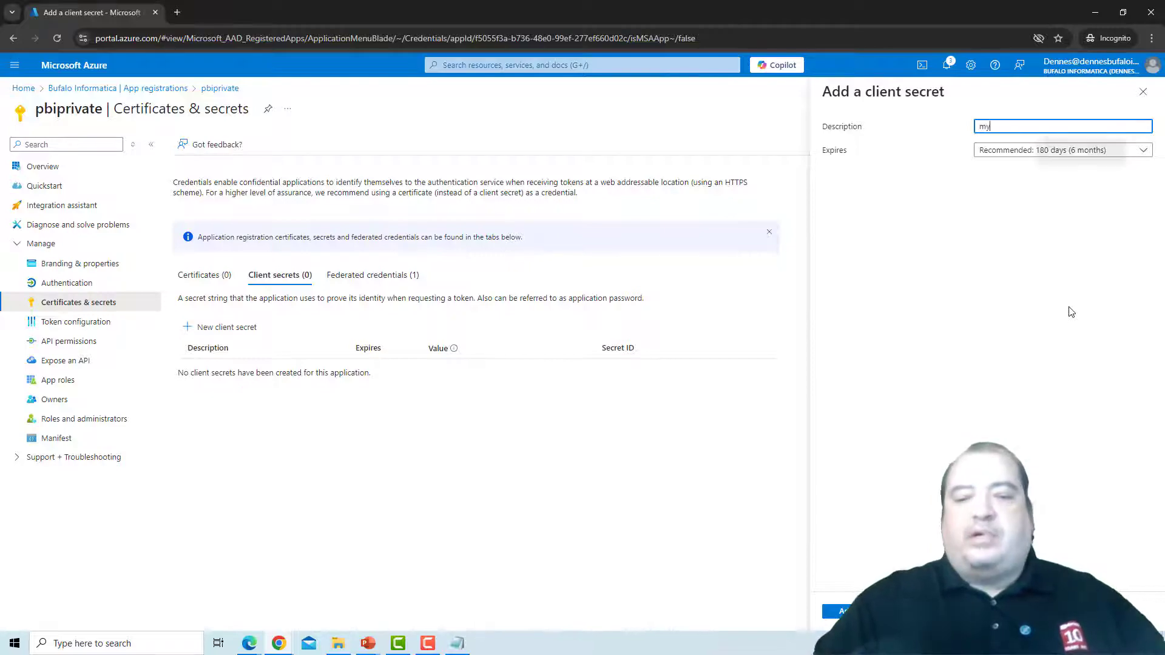
pyautogui.write('newse')
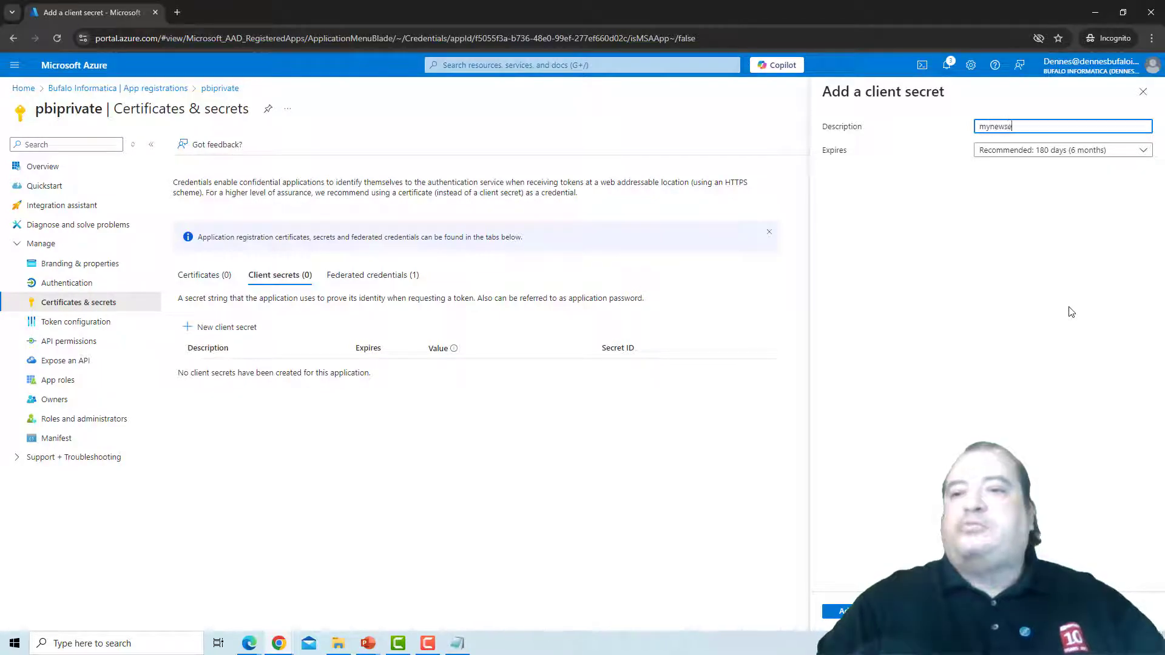
pyautogui.write('cret')
pyautogui.click(843, 611)
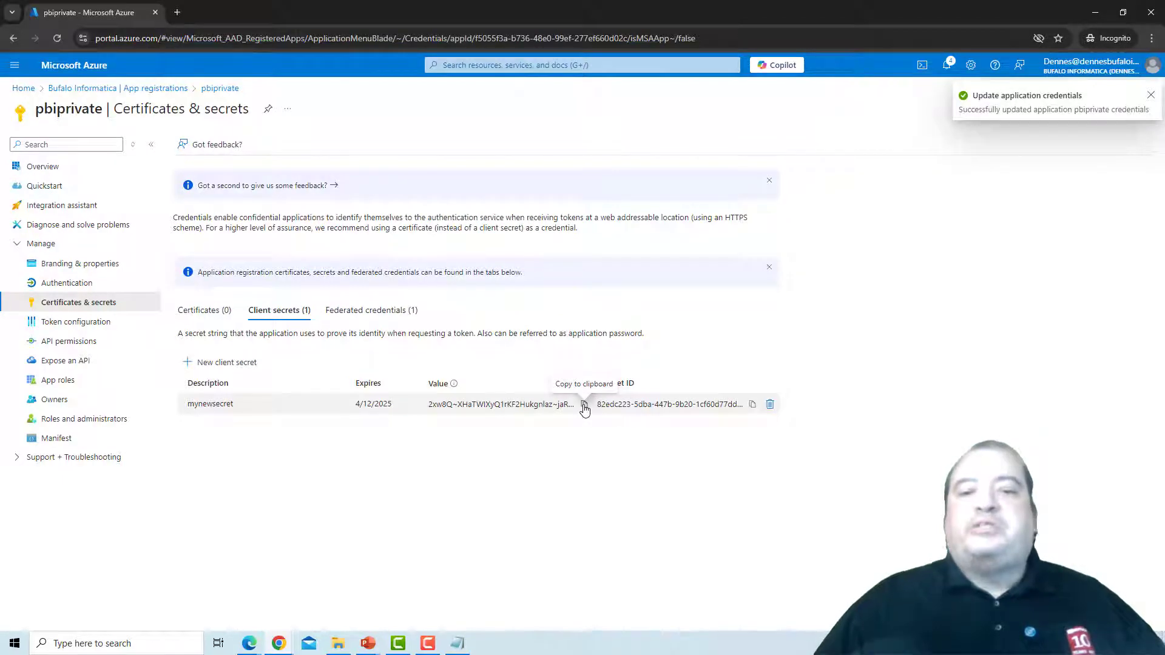
pyautogui.click(584, 405)
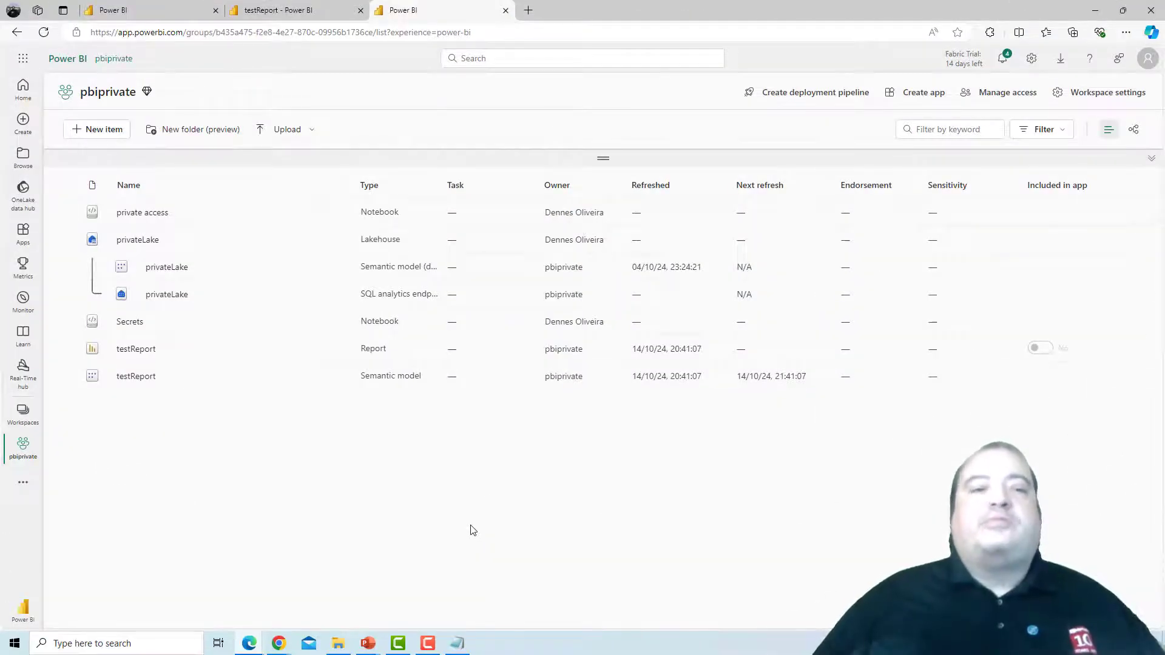
# In testReport semantic model settings, create a new connection for the privatelake SQL data source
pyautogui.click(335, 378)
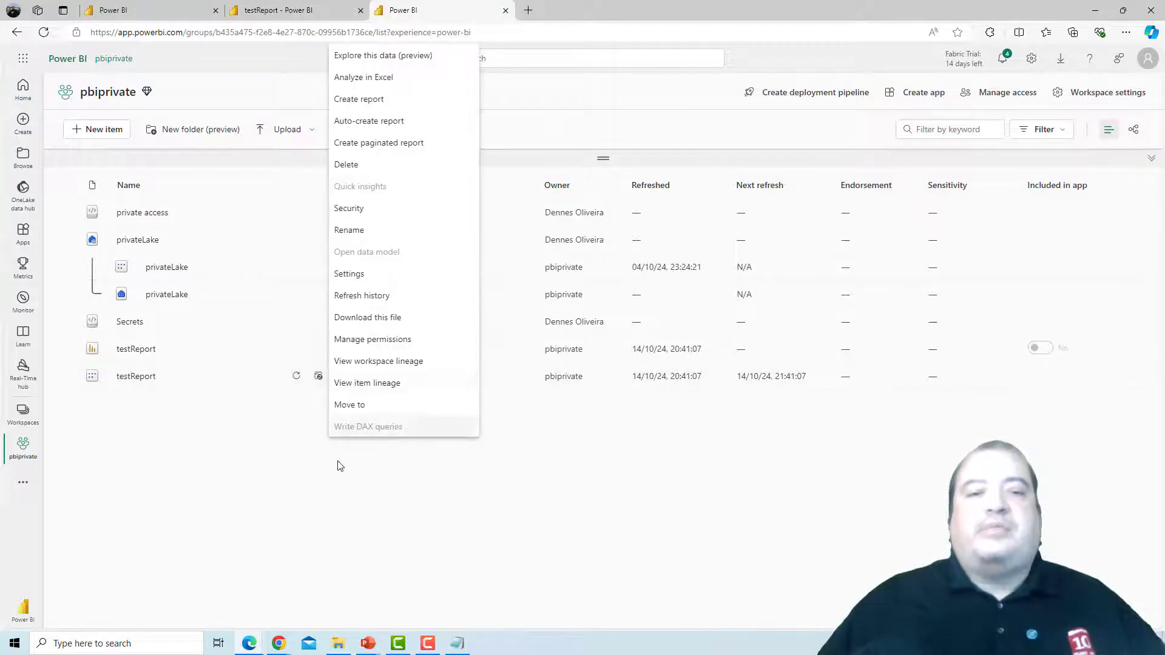
pyautogui.click(360, 277)
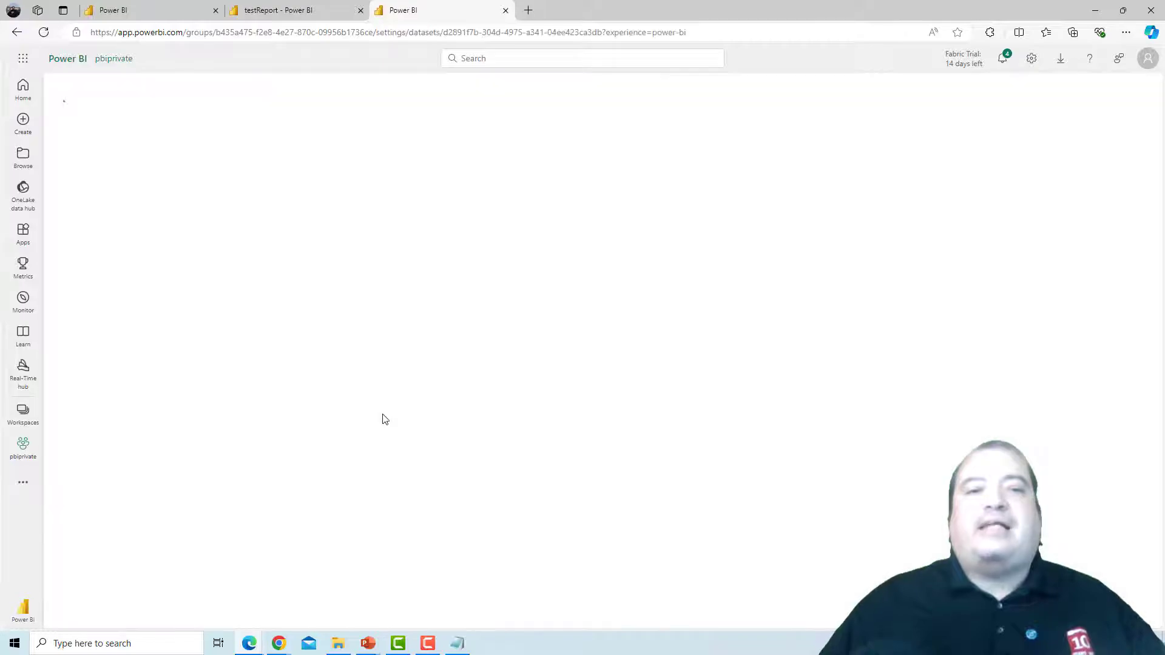
pyautogui.click(367, 386)
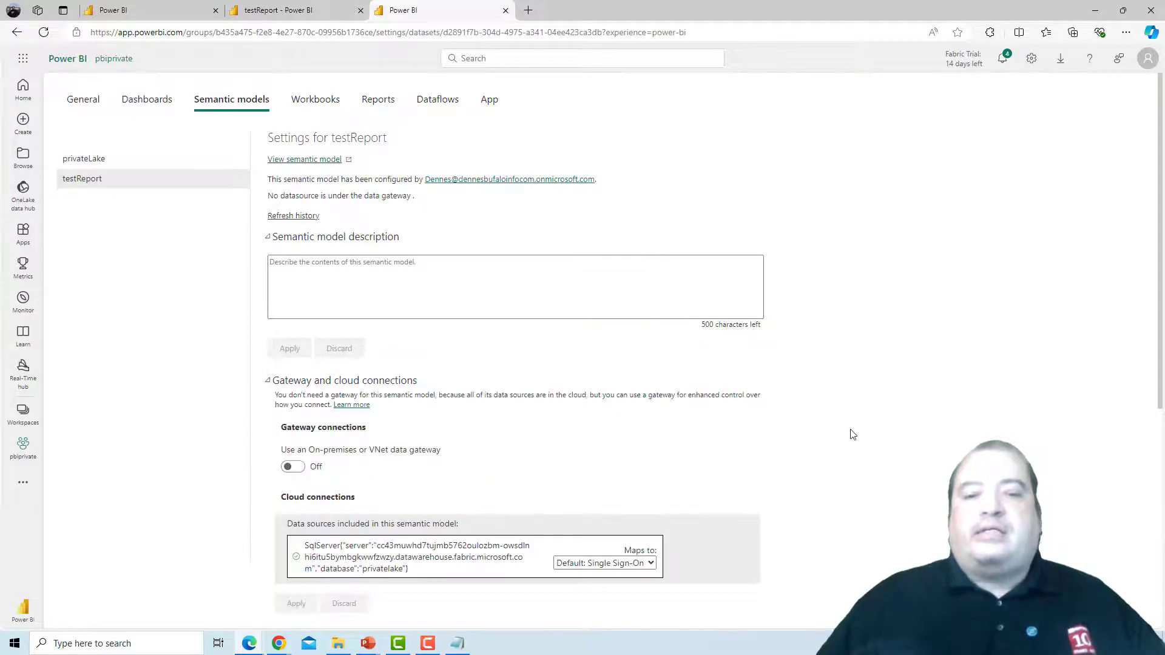
pyautogui.scroll(-3, 1055, 411)
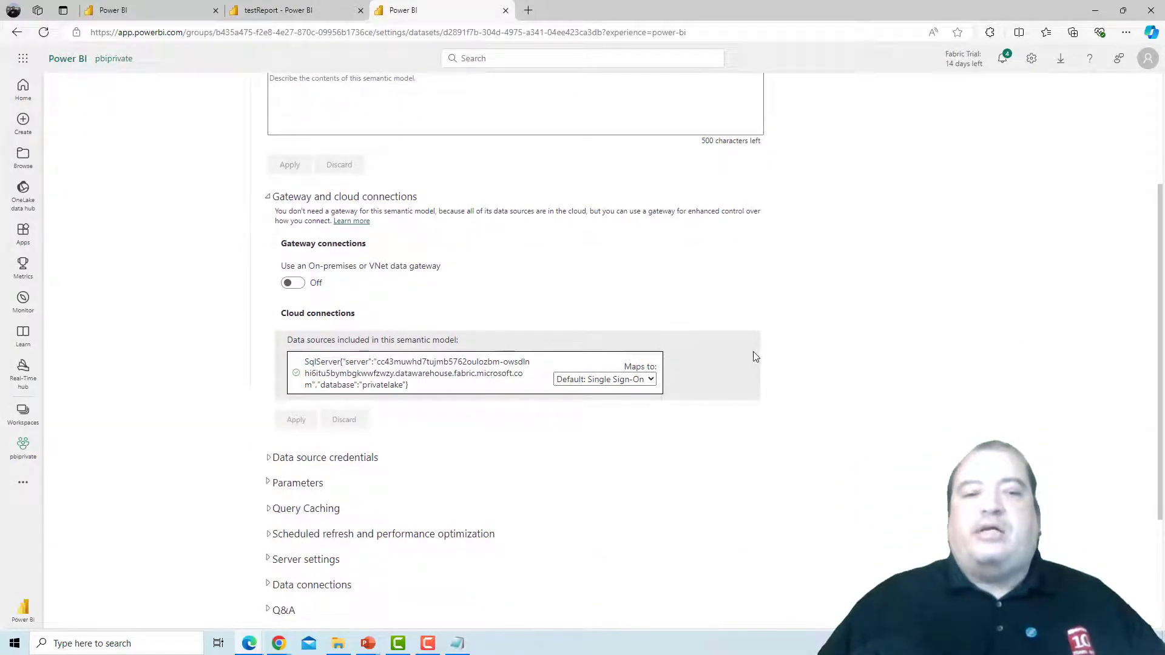
pyautogui.click(622, 379)
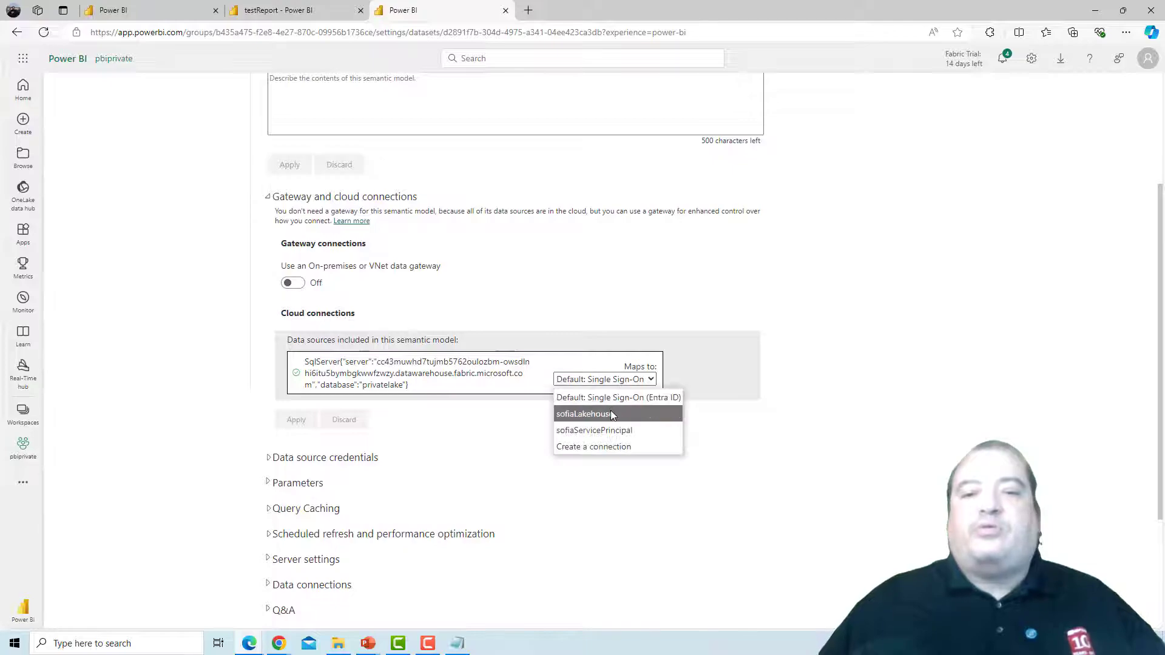
pyautogui.click(605, 446)
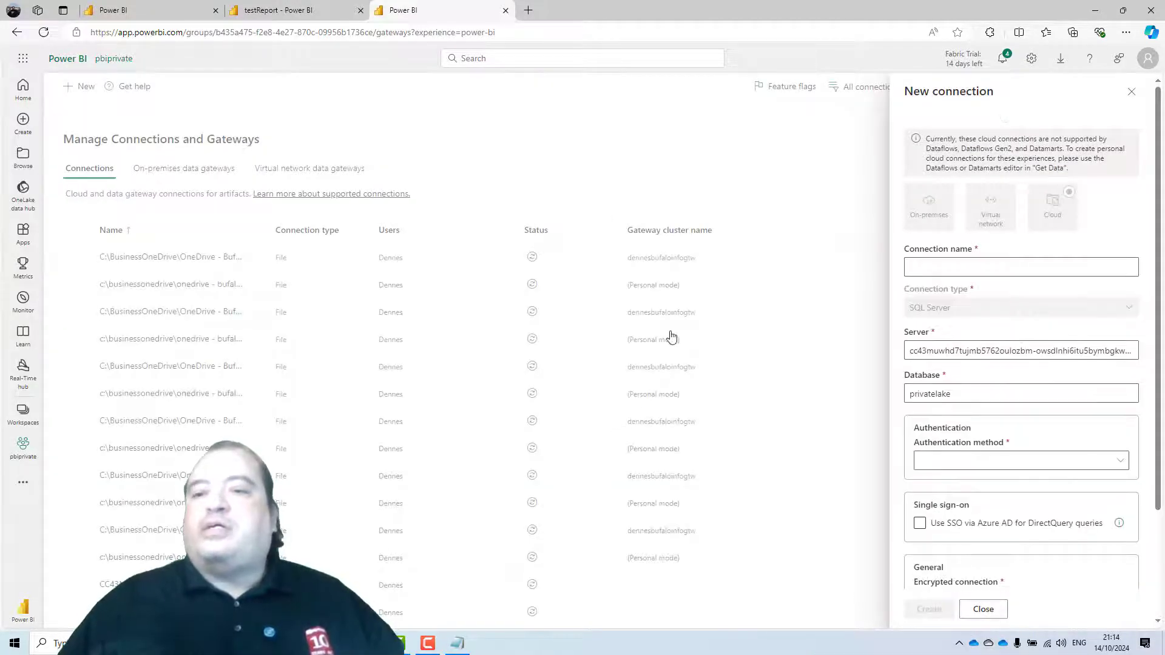
# Name the connection 'mondayconnection' and set authentication to Service Principal
pyautogui.click(939, 266)
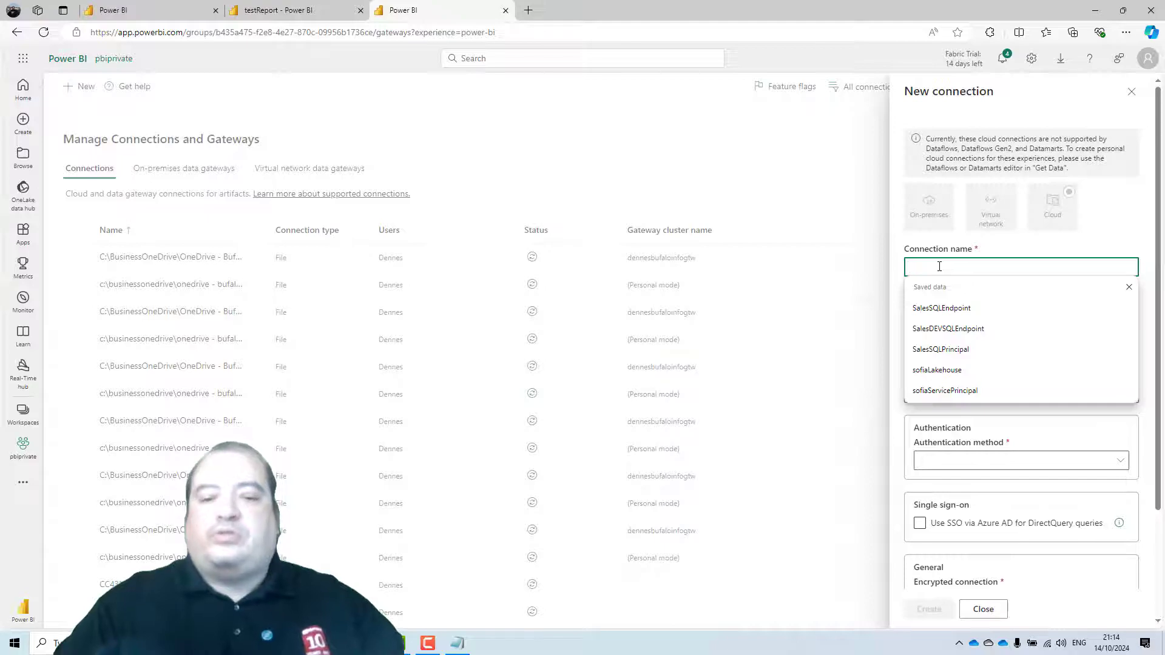
pyautogui.write('mon')
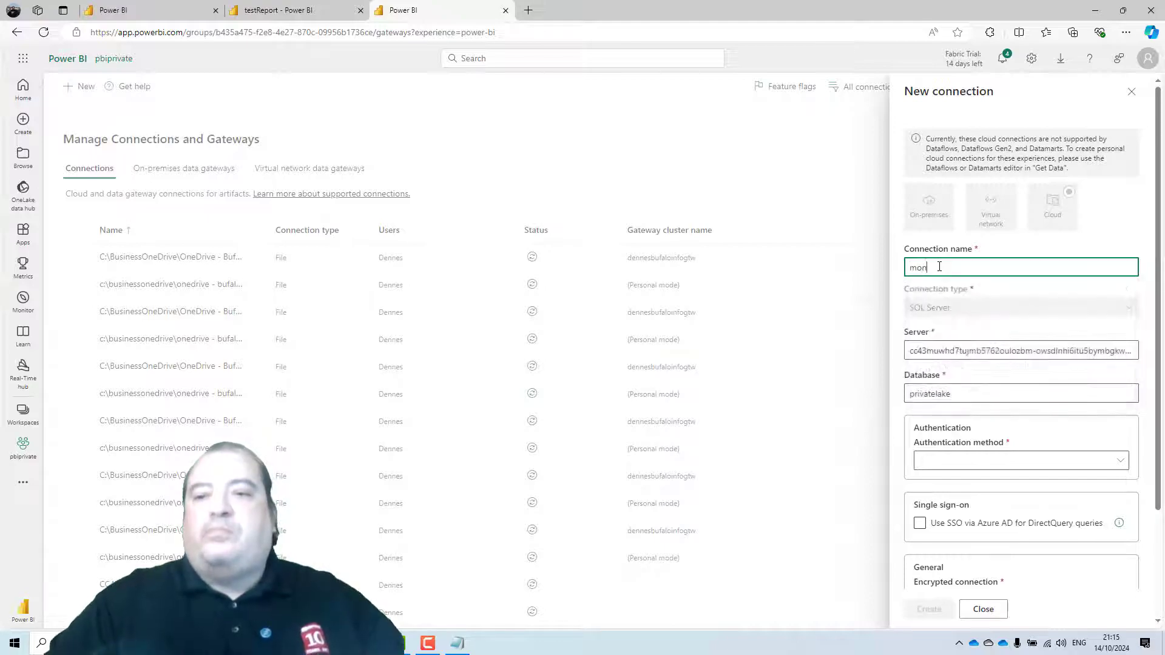
pyautogui.write('dayconnection')
pyautogui.click(1096, 466)
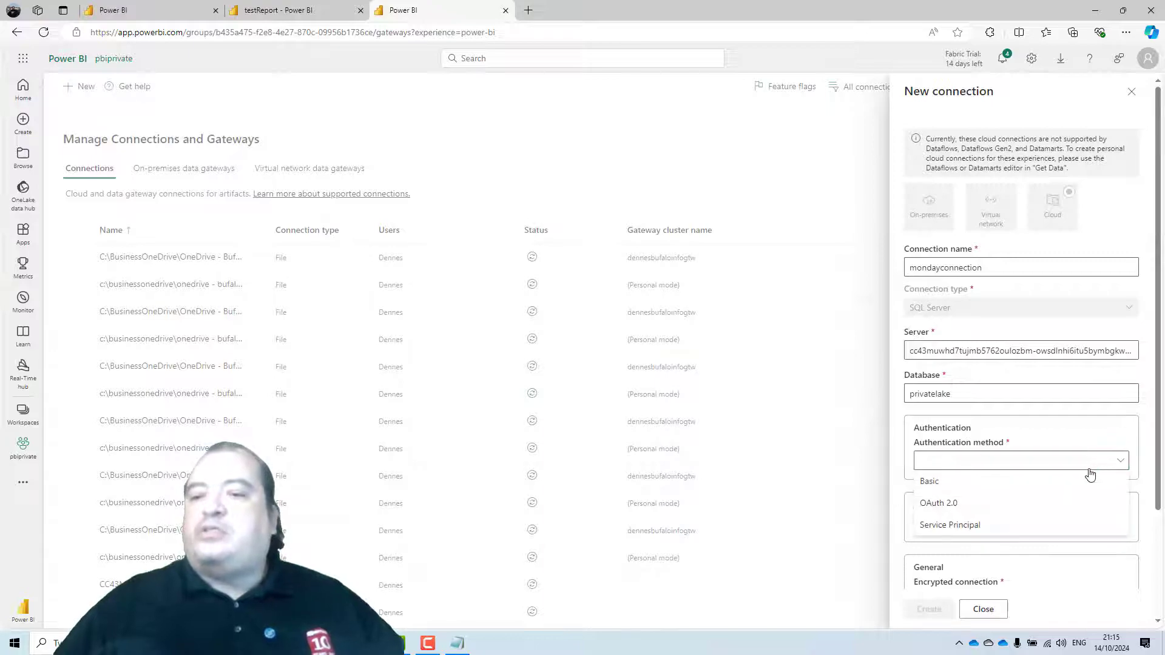
pyautogui.click(1043, 525)
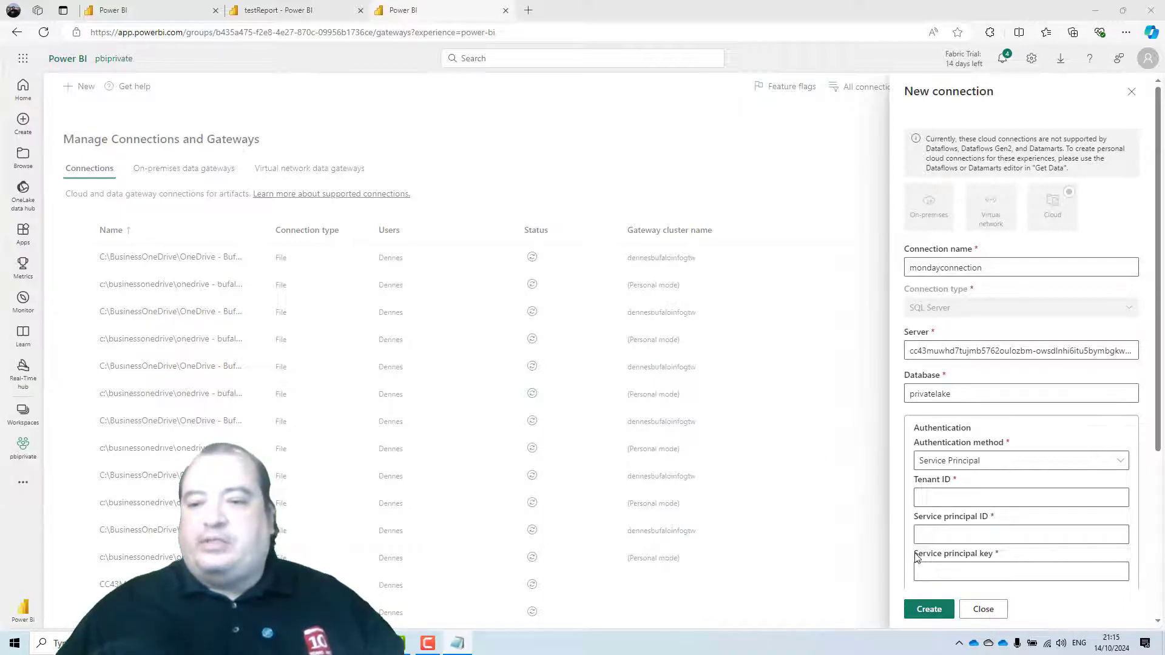
# Paste the service principal ID, tenant ID and secret key, then create the connection
pyautogui.click(931, 535)
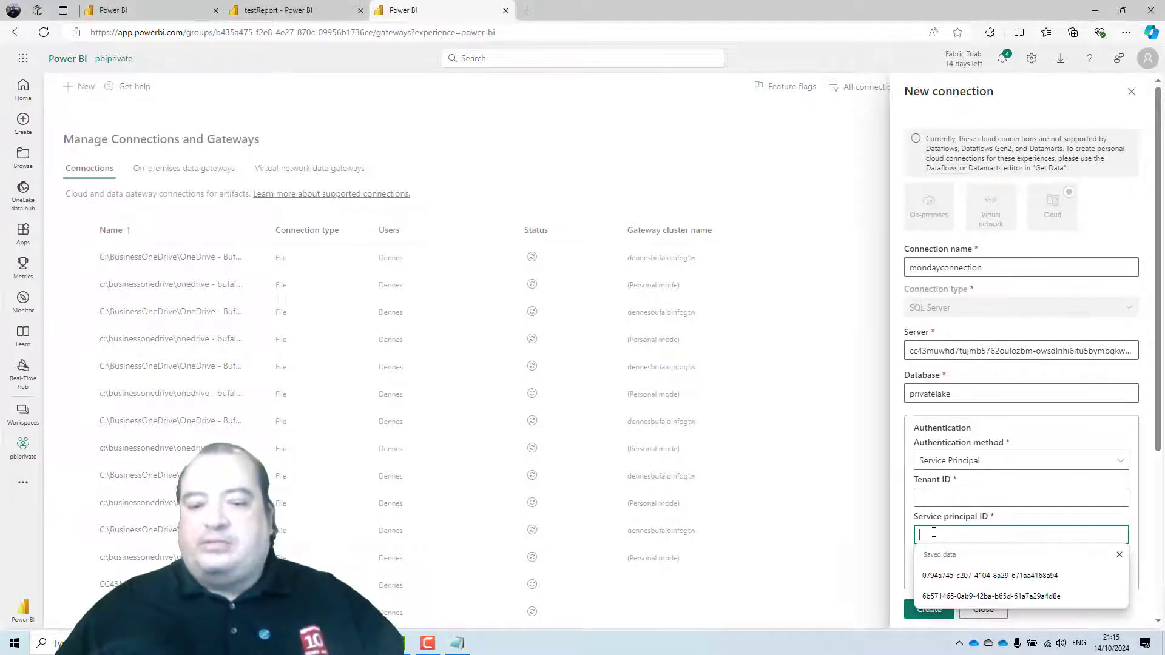
pyautogui.hotkey('ctrl', 'v')
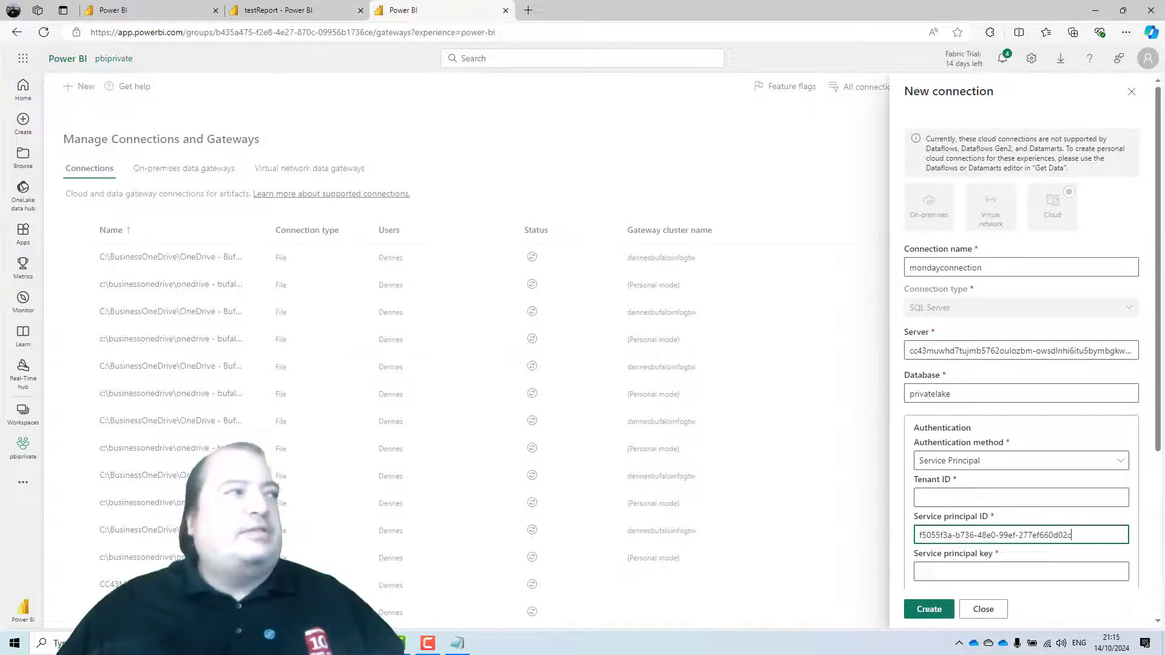
pyautogui.click(962, 501)
pyautogui.hotkey('ctrl', 'v')
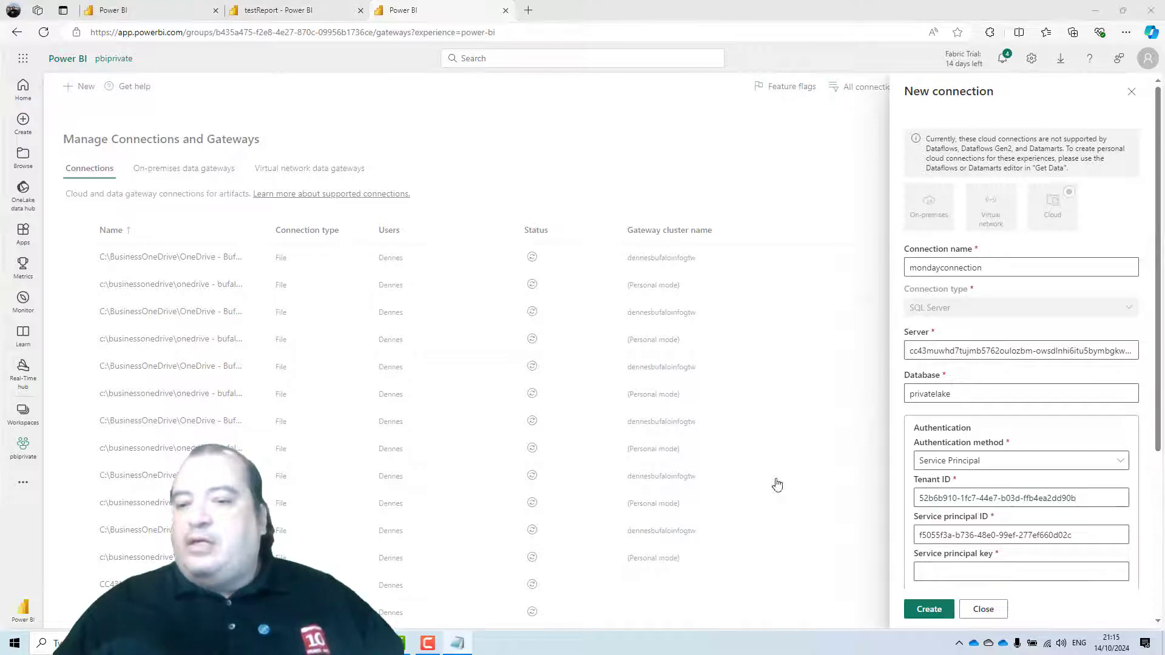
pyautogui.click(950, 568)
pyautogui.hotkey('ctrl', 'v')
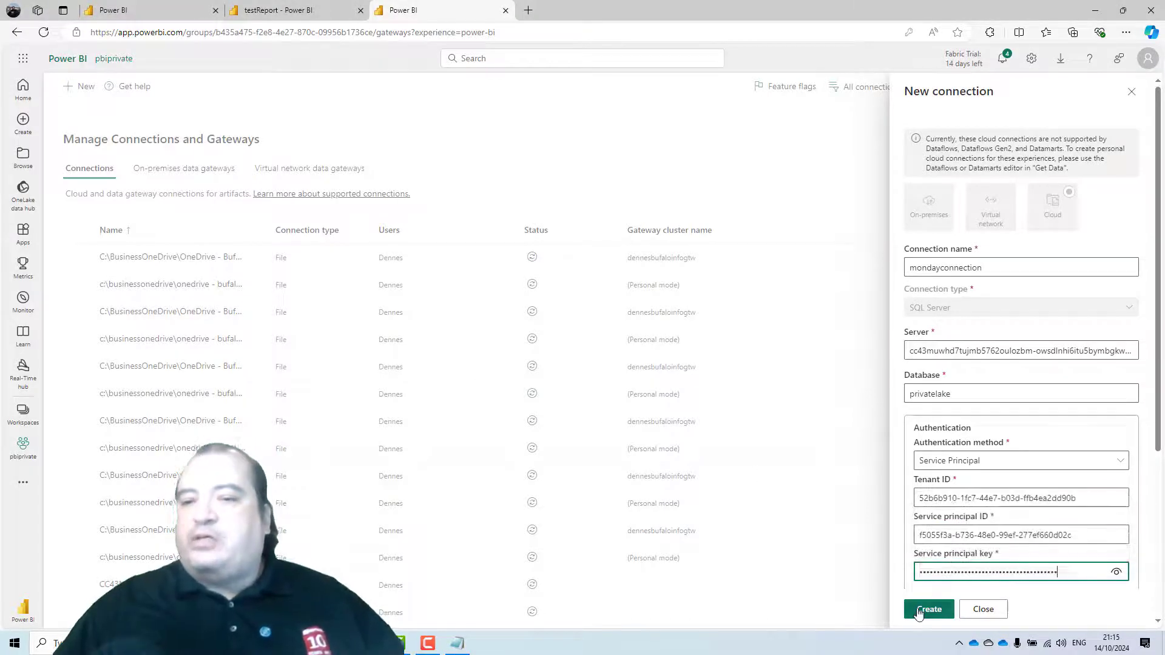
pyautogui.click(927, 609)
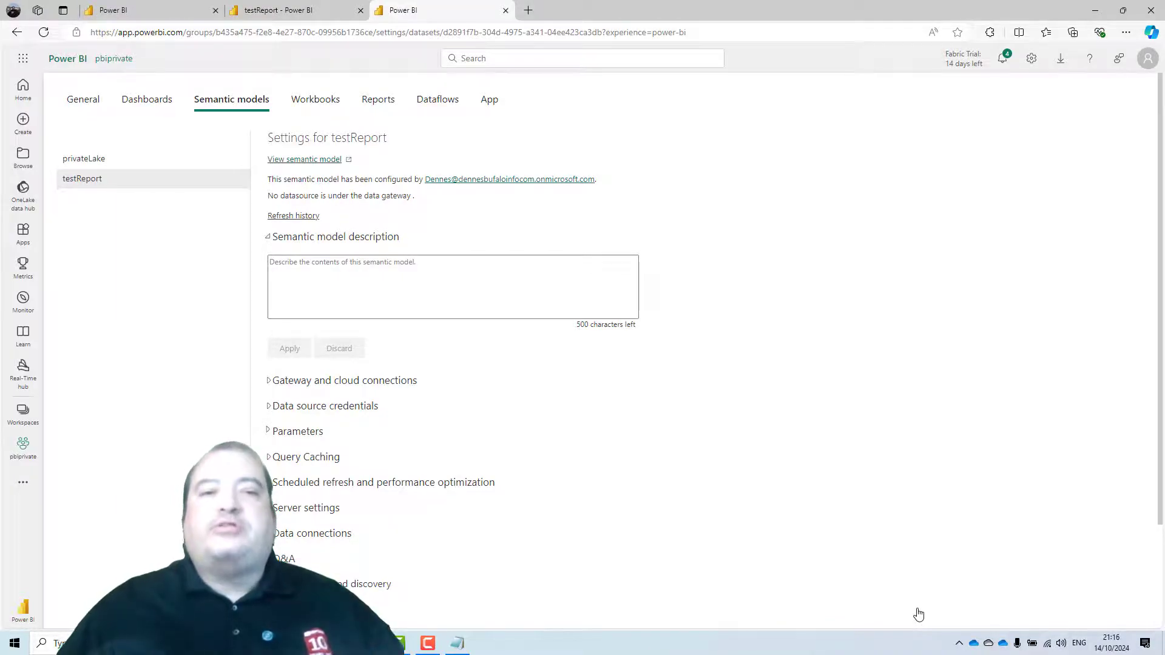
# Check privateLake's direct access (pbiprivate as Workspace Contributor, ReadData, ReadAll), then return to the item list
pyautogui.click(159, 5)
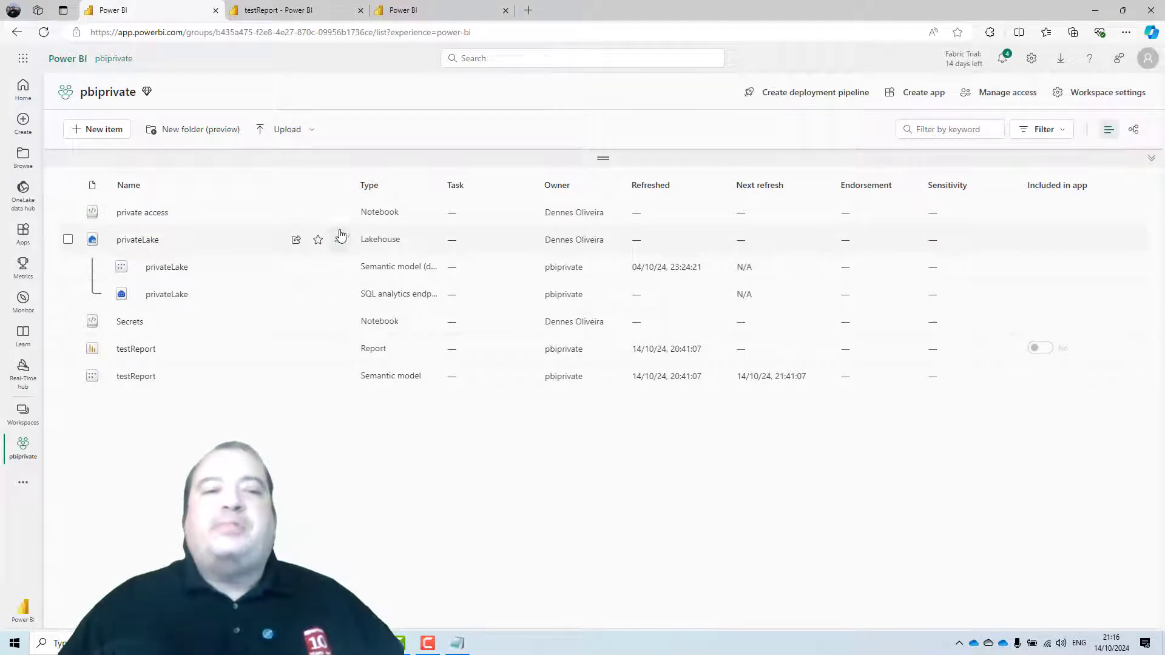
pyautogui.click(341, 296)
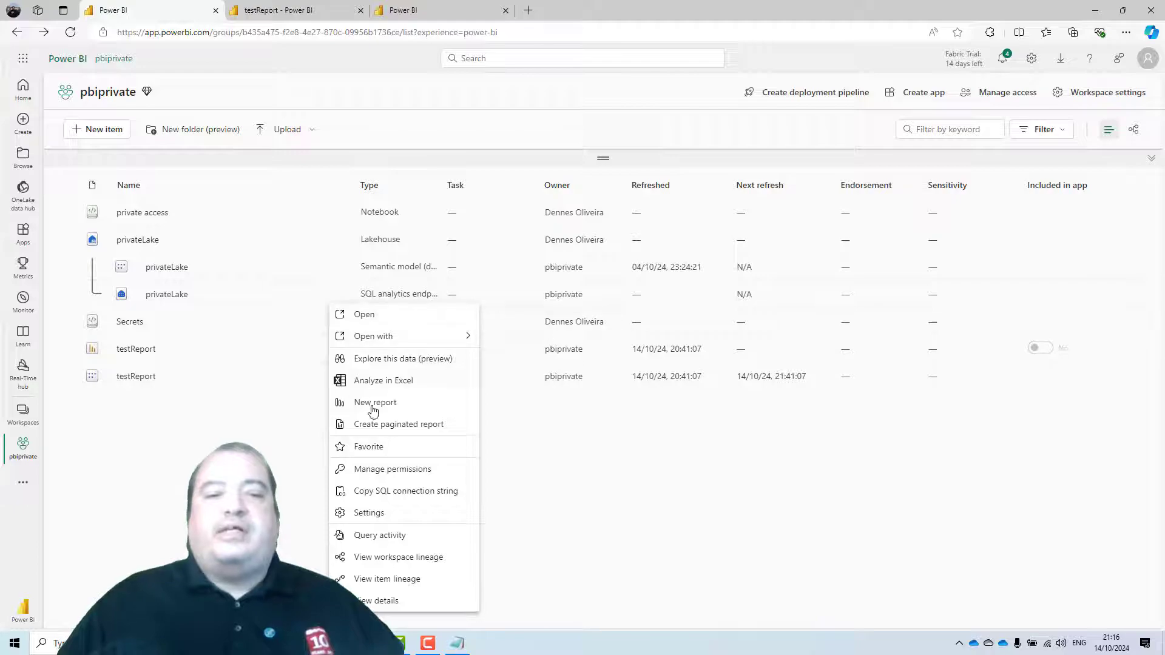
pyautogui.click(367, 471)
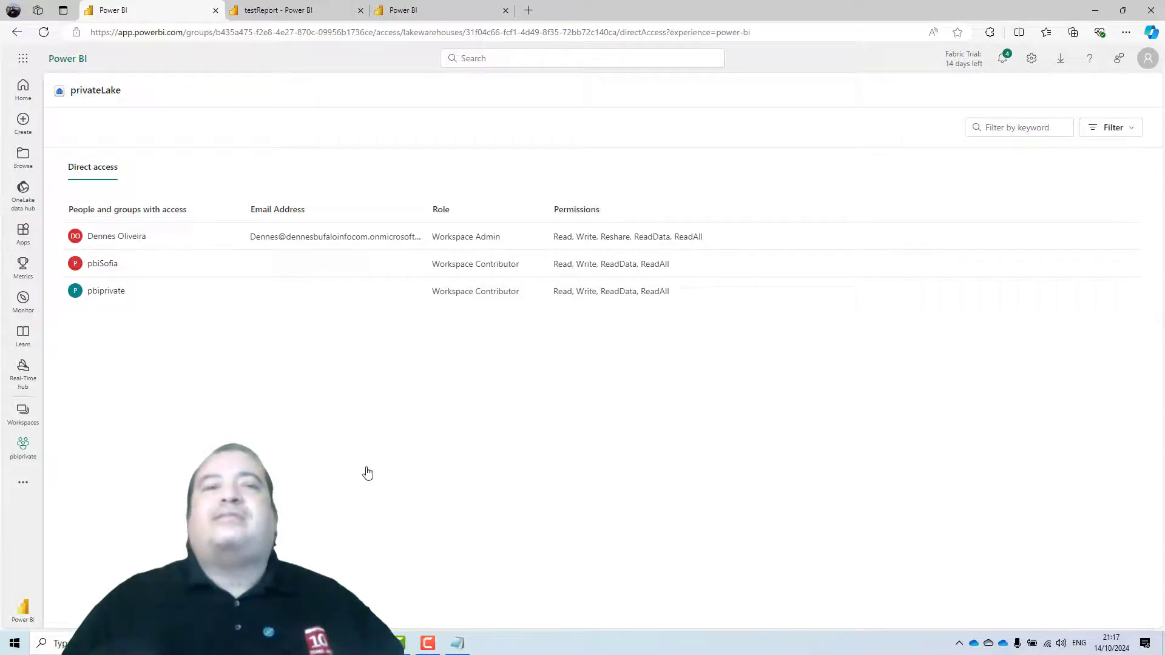
pyautogui.click(16, 34)
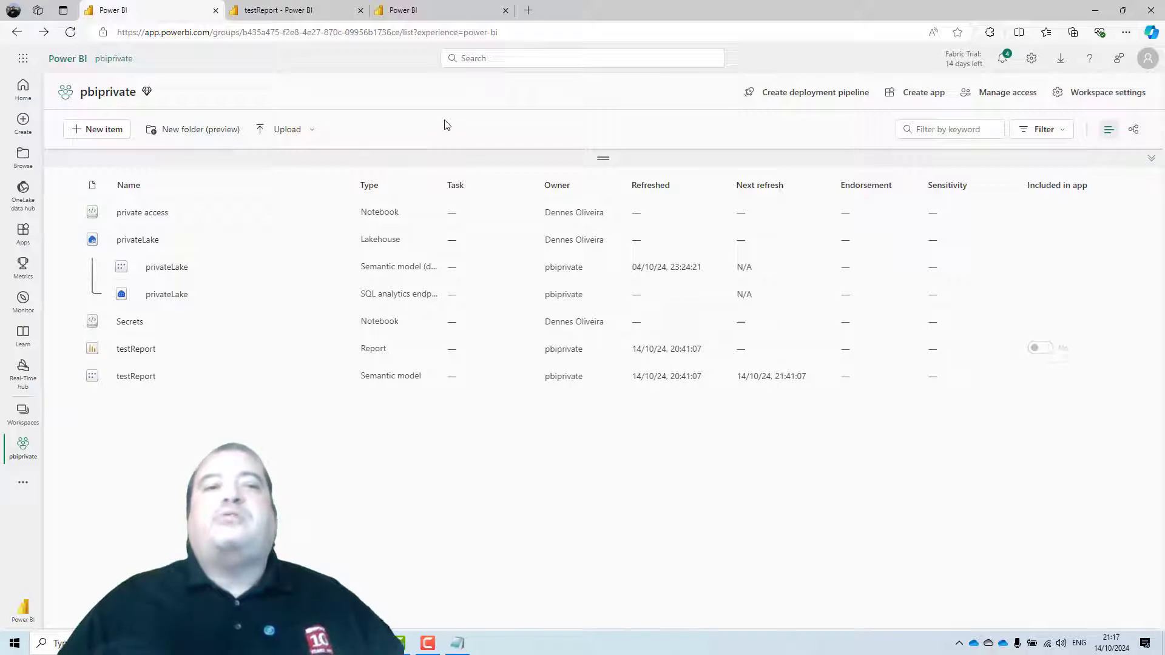
# Reload the testReport holiday-count-by-country chart in the owner's tab
pyautogui.click(320, 9)
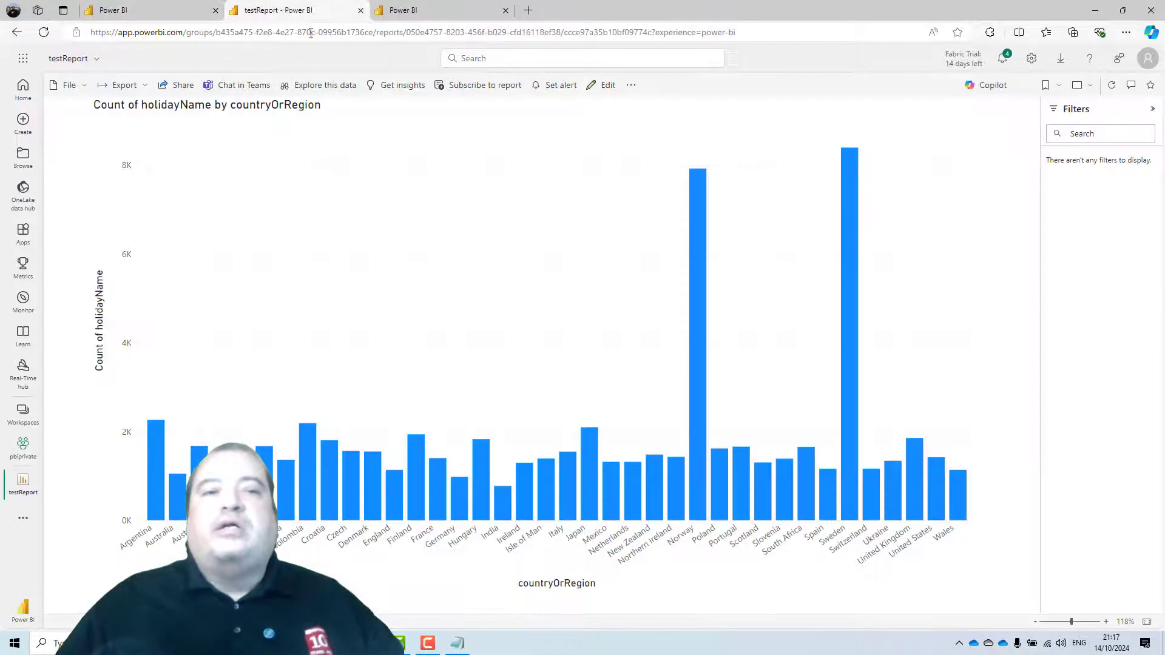
pyautogui.click(43, 35)
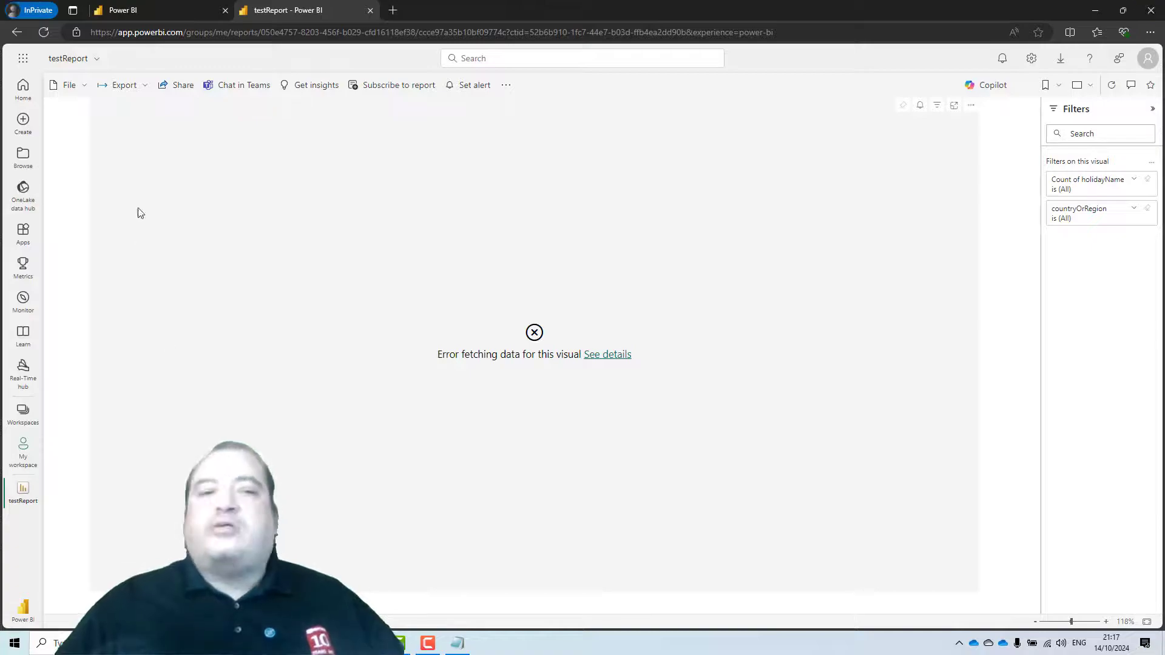
# Reload testReport in the other user's InPrivate window to clear the data-fetching error
pyautogui.click(47, 35)
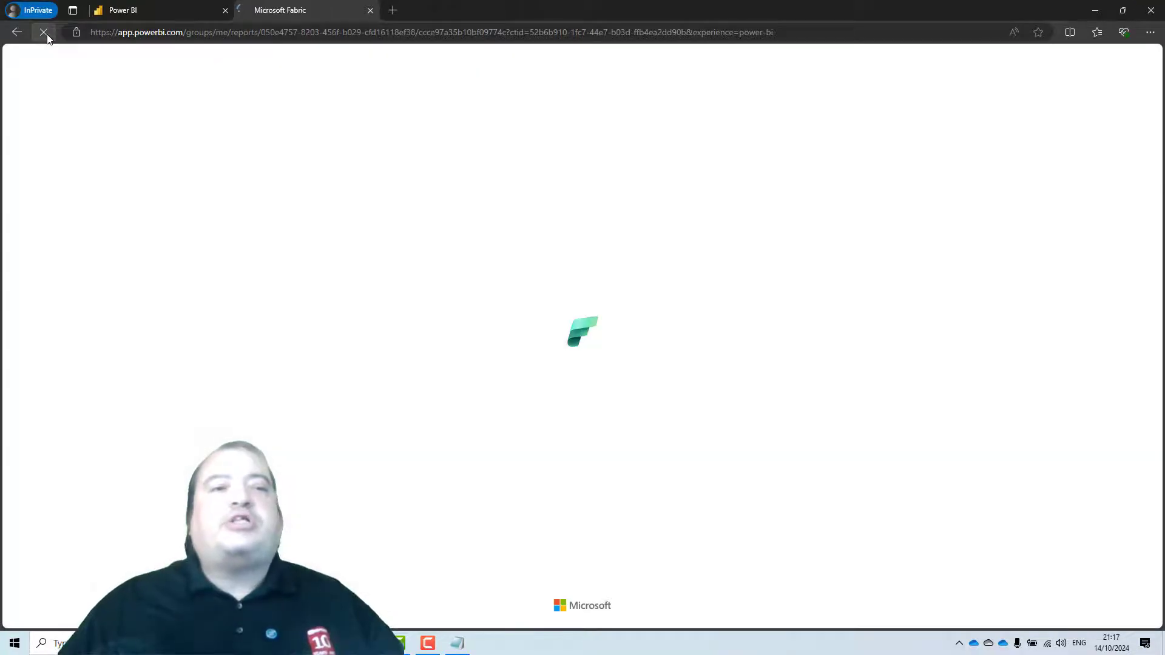